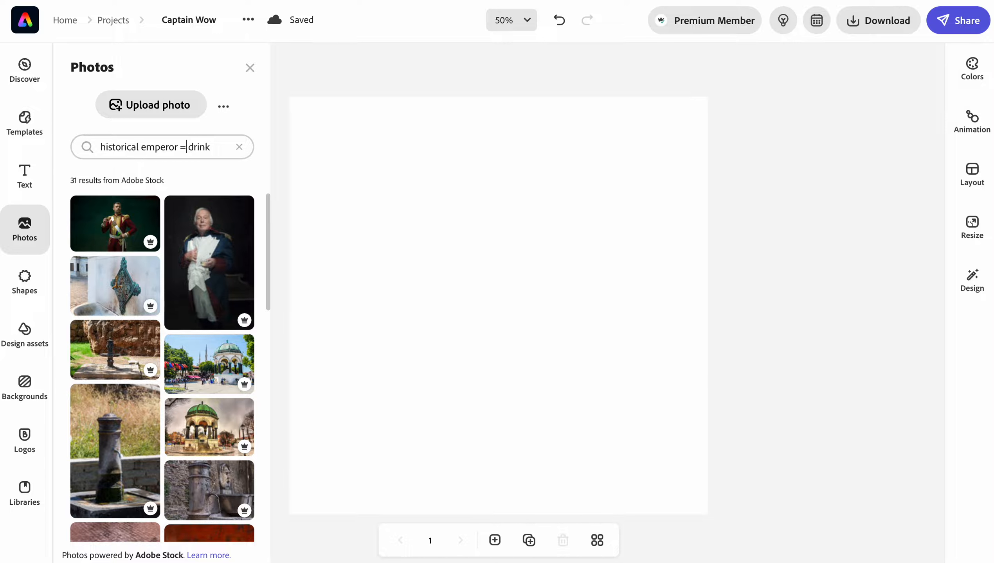
Search the stock photos for "historical emperor + drink" and place the photo of the white-haired officer holding a glass and hat
double_click(184, 146)
type("+")
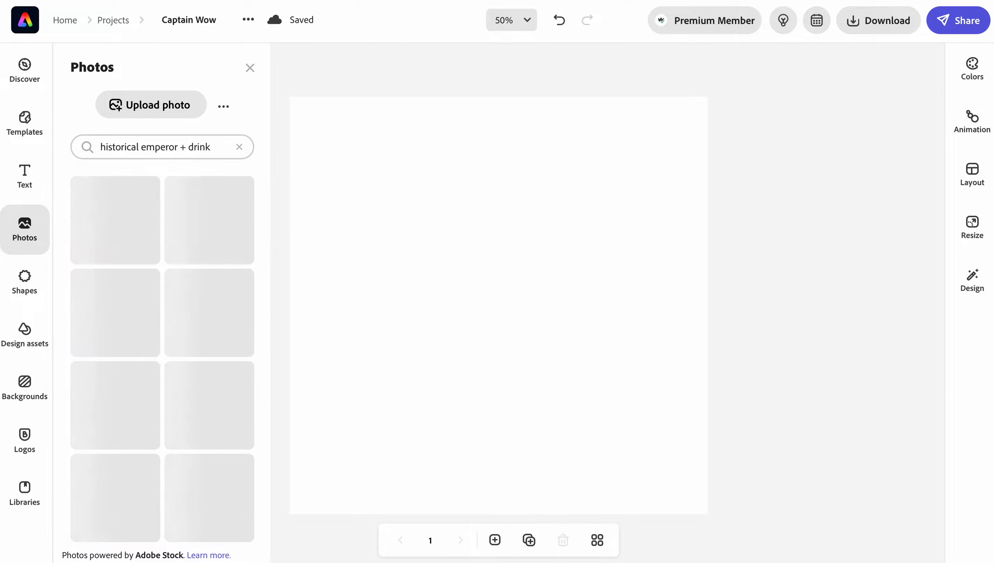
scroll(188, 316, "down", 5)
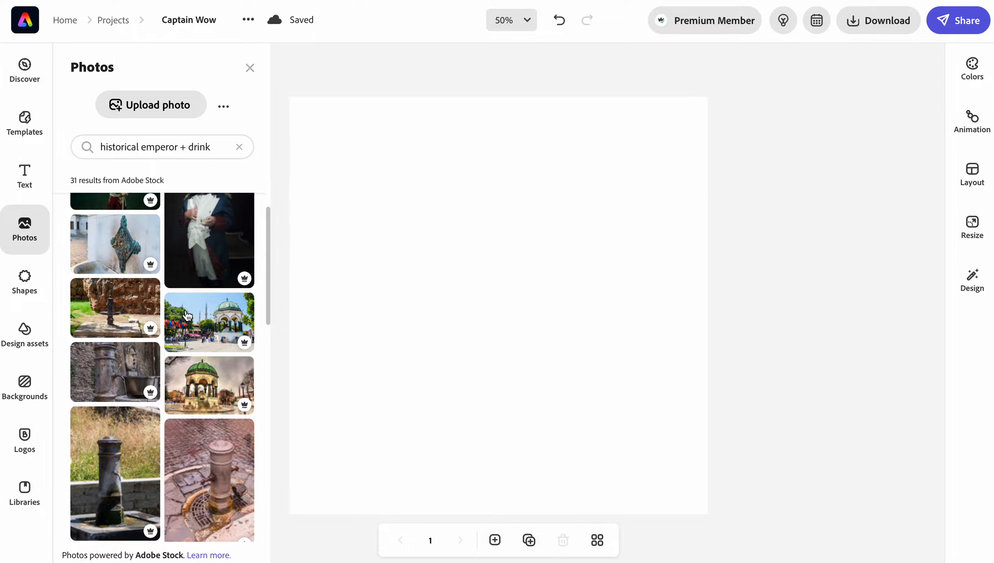
scroll(187, 316, "down", 7)
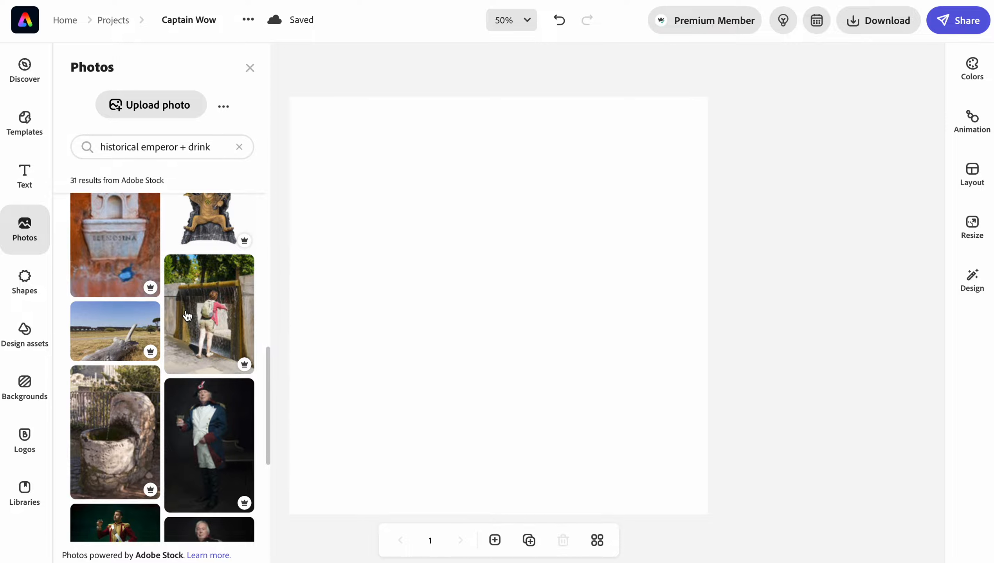
scroll(187, 315, "down", 1)
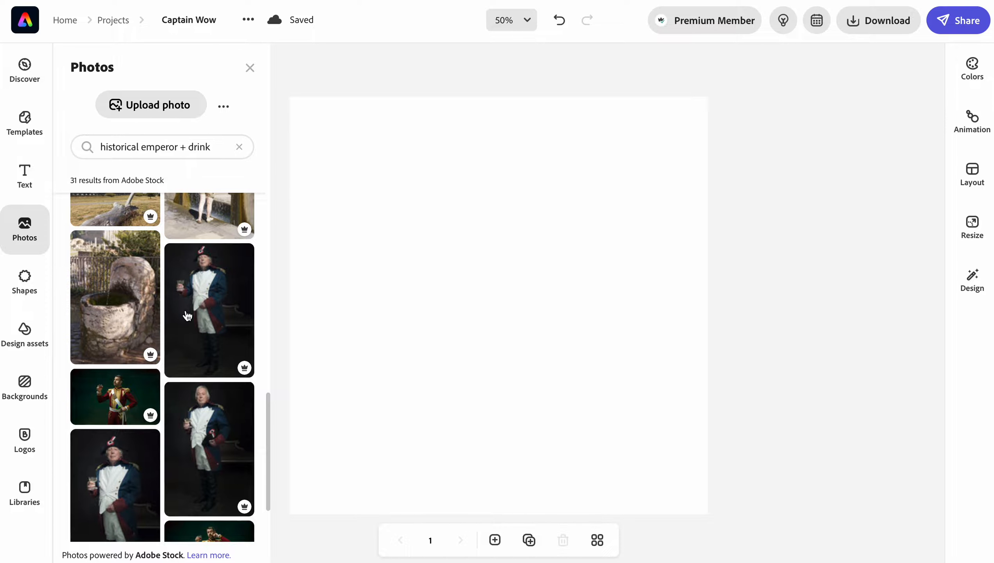
scroll(187, 316, "down", 4)
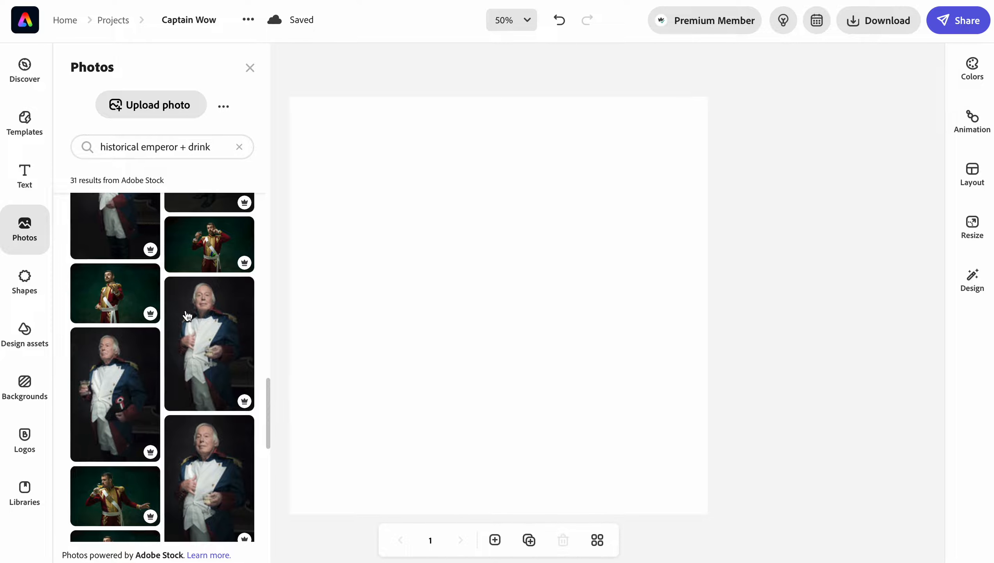
left_click(134, 413)
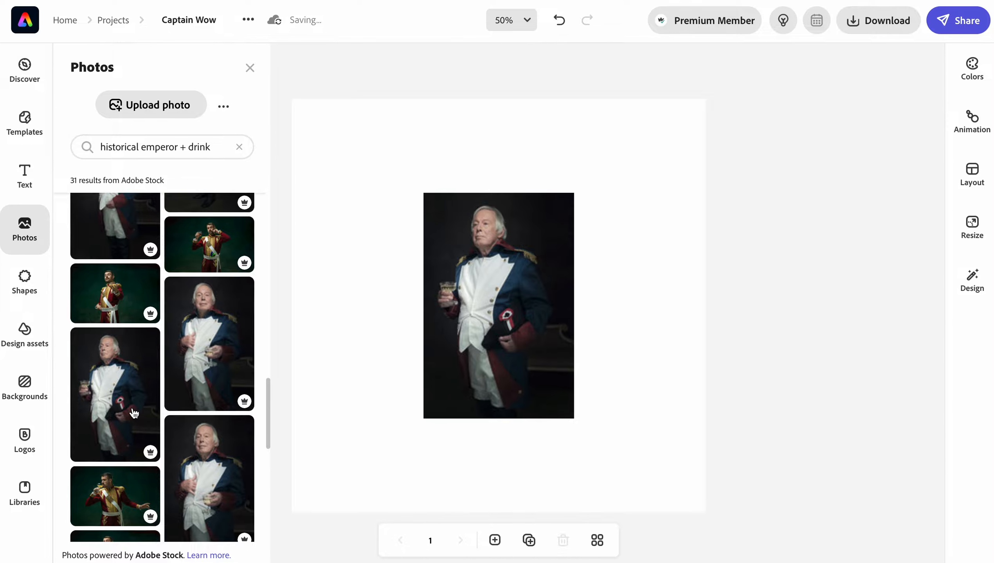
Remove the background from the placed officer photo and accept the automatic cutout
left_click(518, 373)
left_click(892, 162)
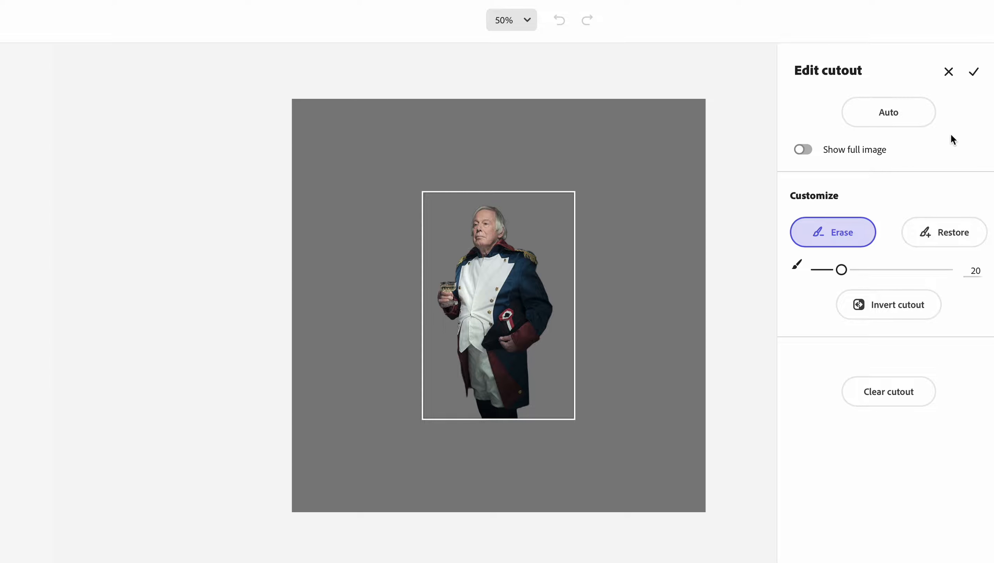
left_click(972, 79)
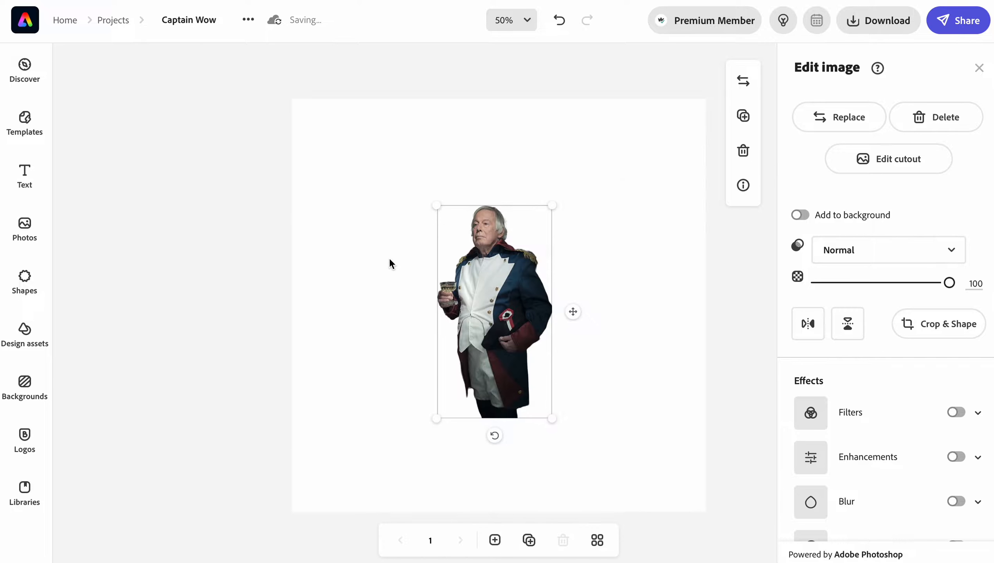
Add the text "Captain WOW" to the canvas and apply the first Magic text layout so both lines fill the same width
left_click(21, 182)
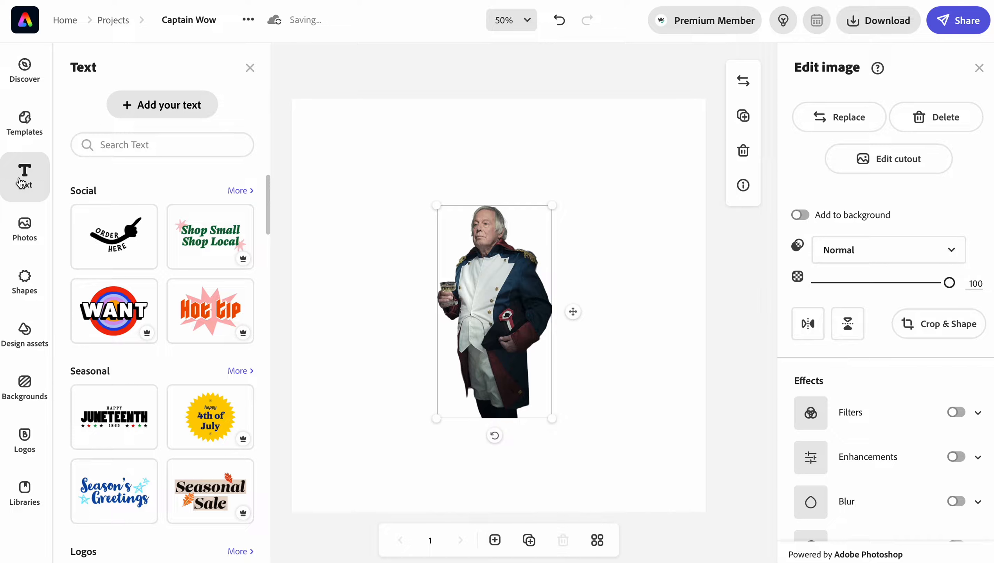
left_click(181, 106)
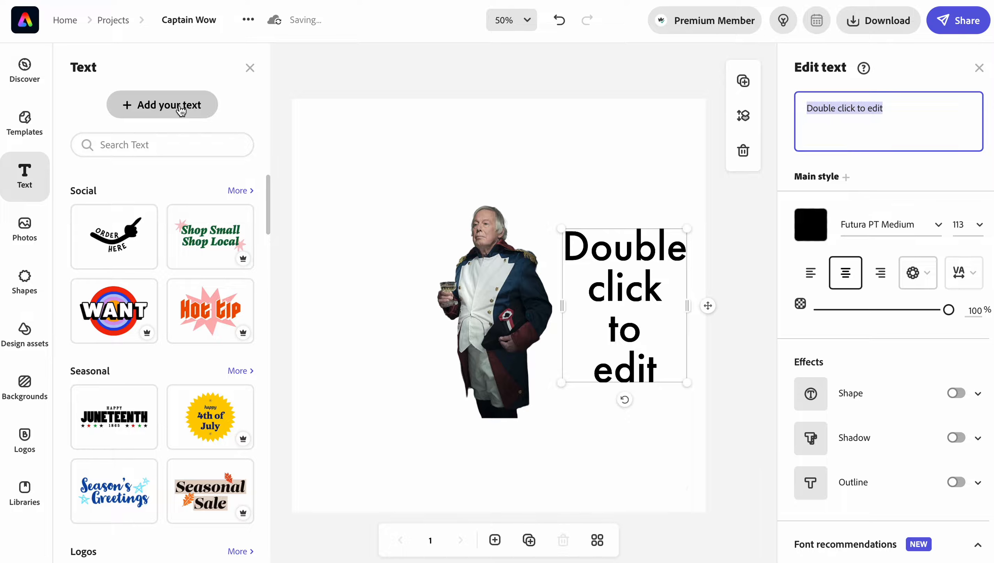
type("Ca")
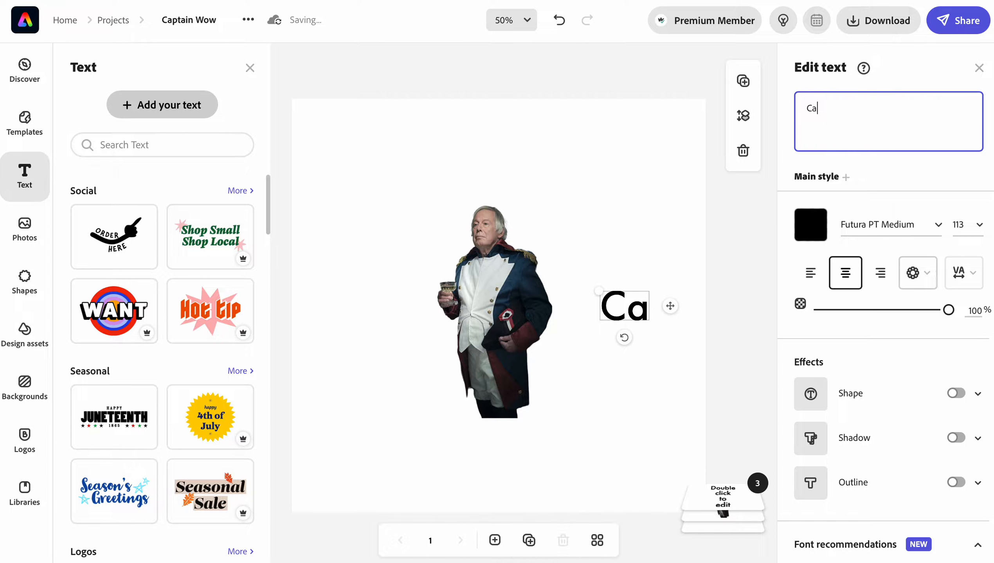
type("ptain")
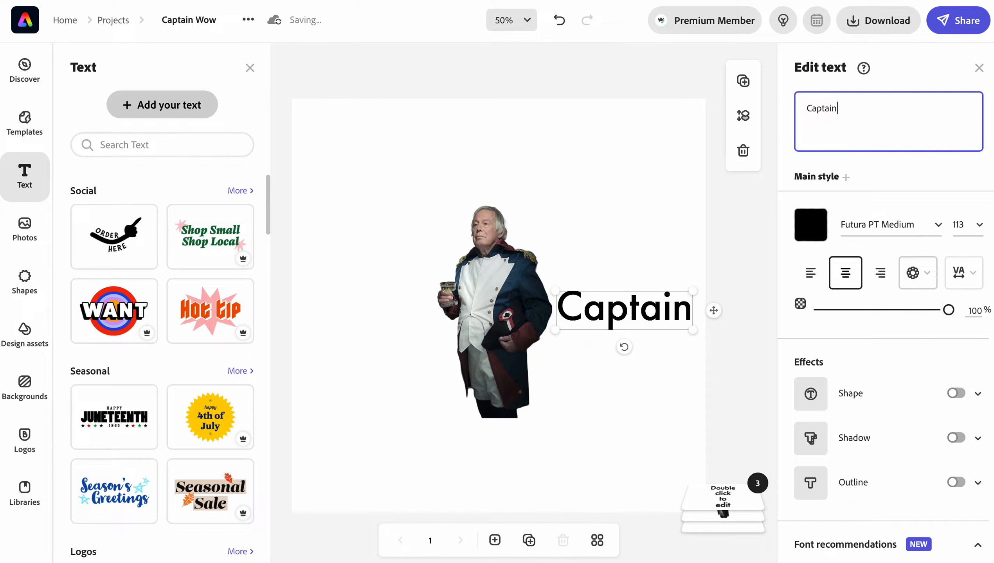
type(" W")
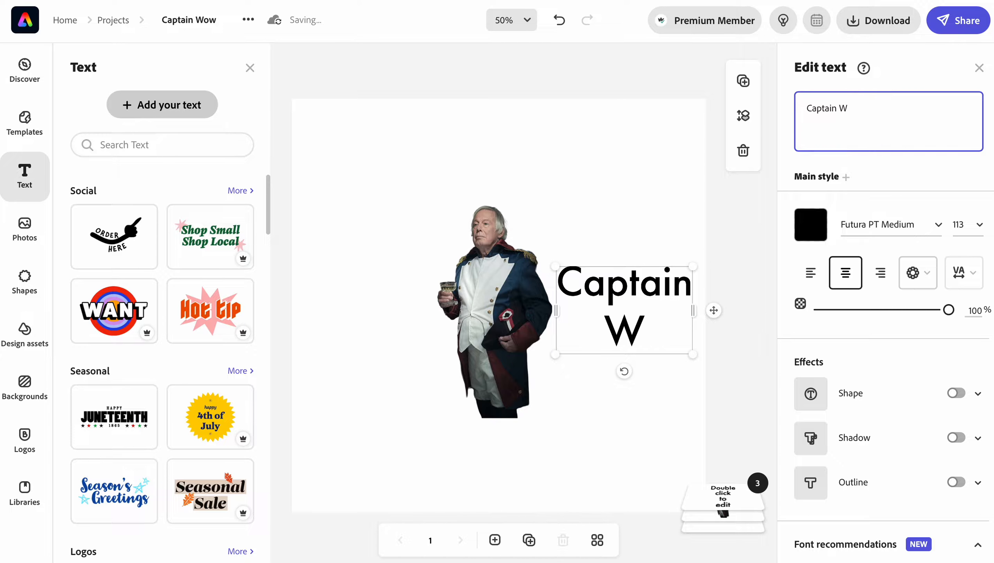
type("OW")
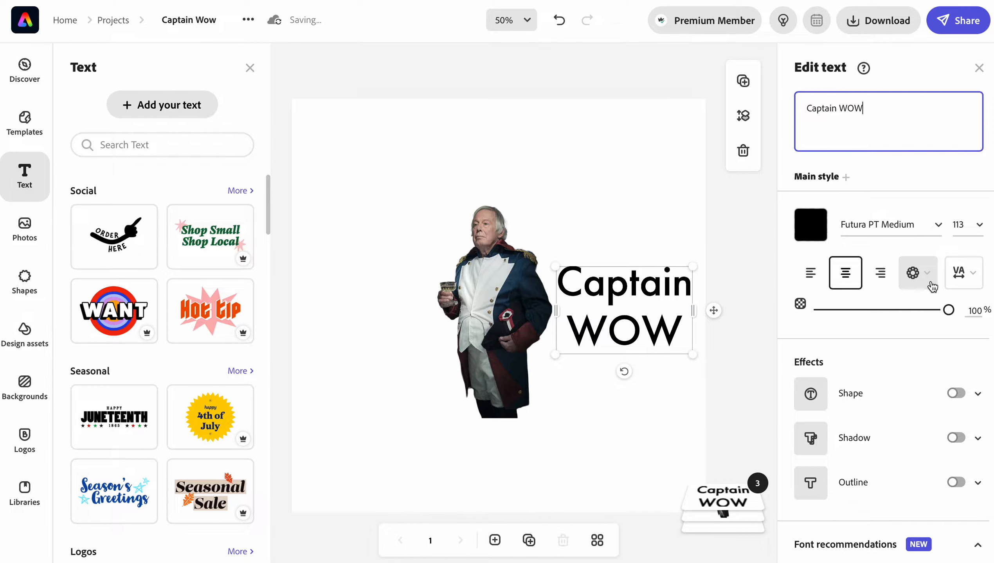
left_click(917, 275)
left_click(884, 438)
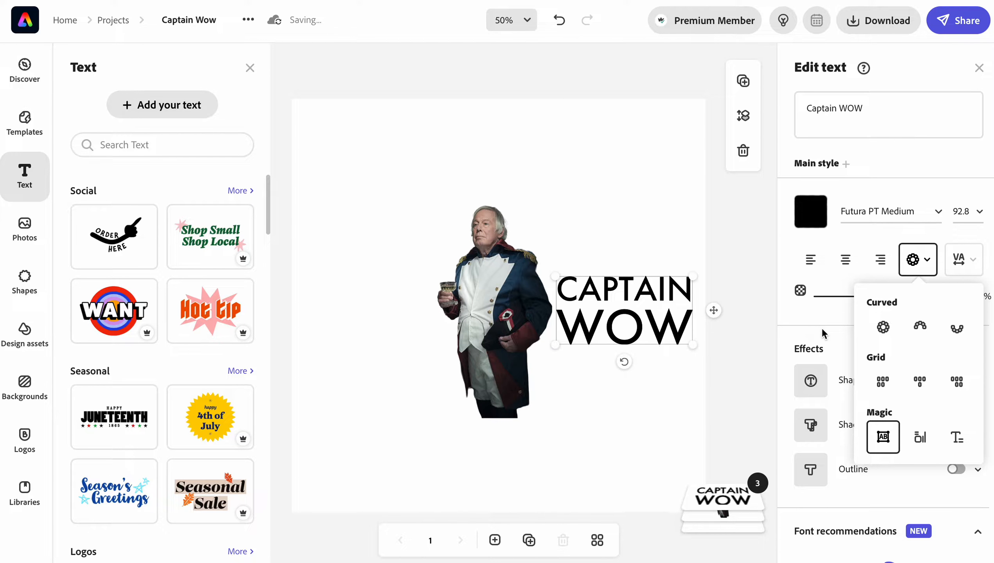
Apply the chunky 3D outlined font recommendation to the text and enlarge it across the upper half of the canvas
scroll(823, 333, "down", 8)
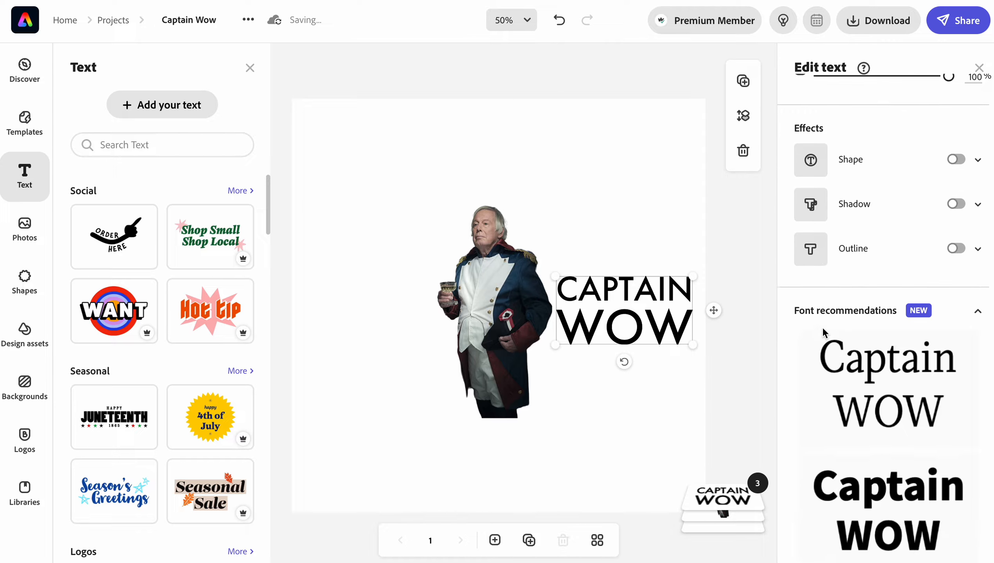
scroll(869, 484, "down", 6)
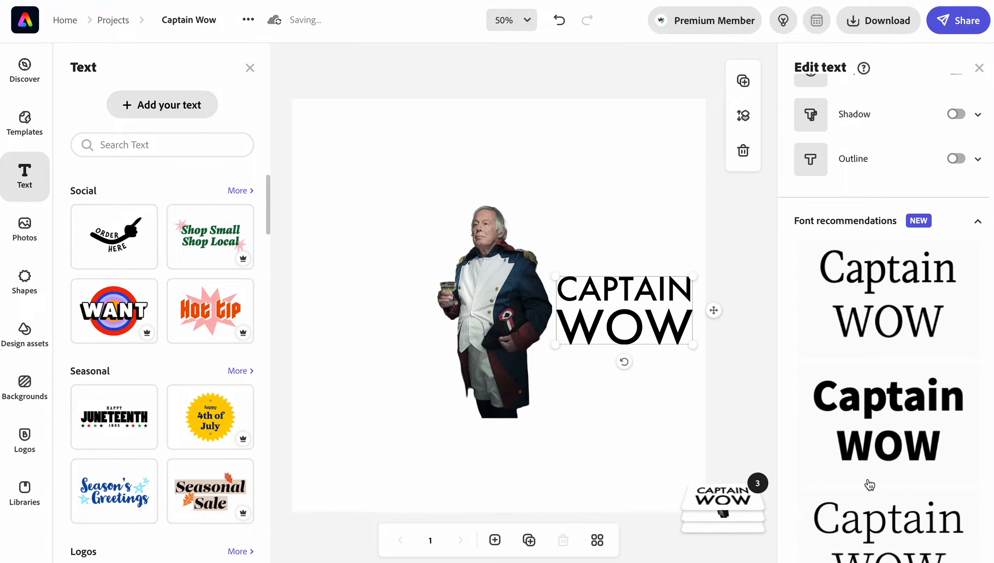
left_click(916, 538)
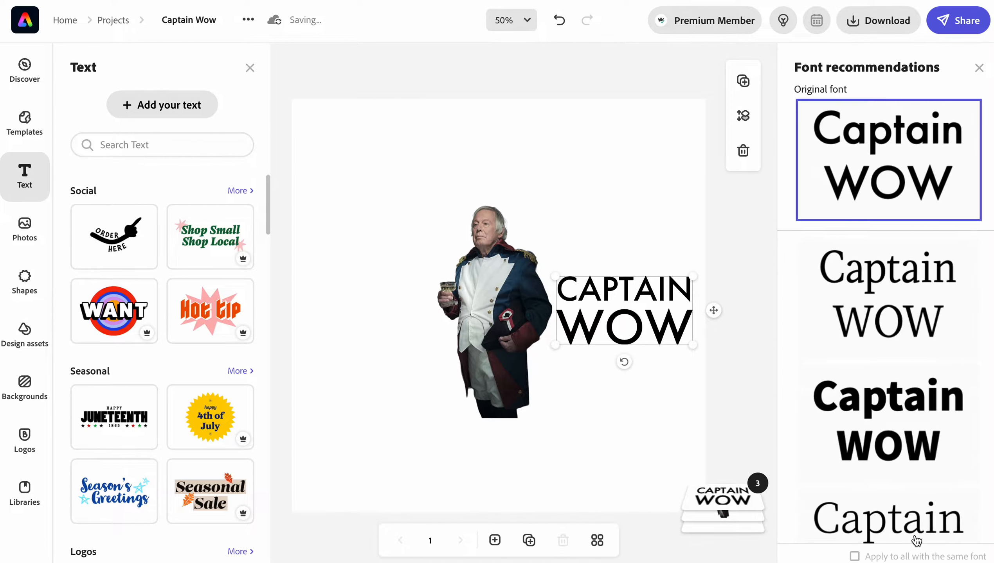
scroll(912, 423, "down", 10)
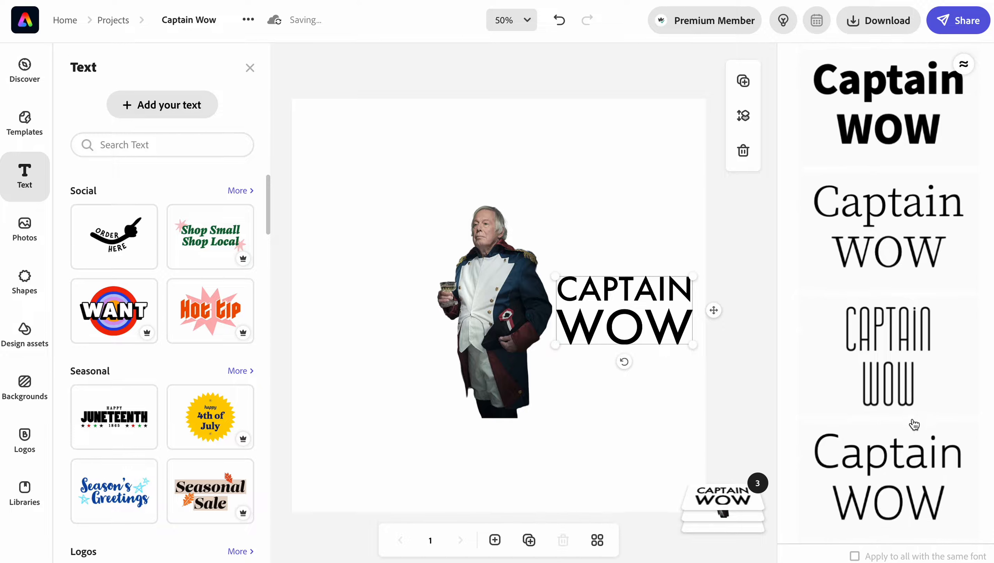
scroll(914, 425, "down", 6)
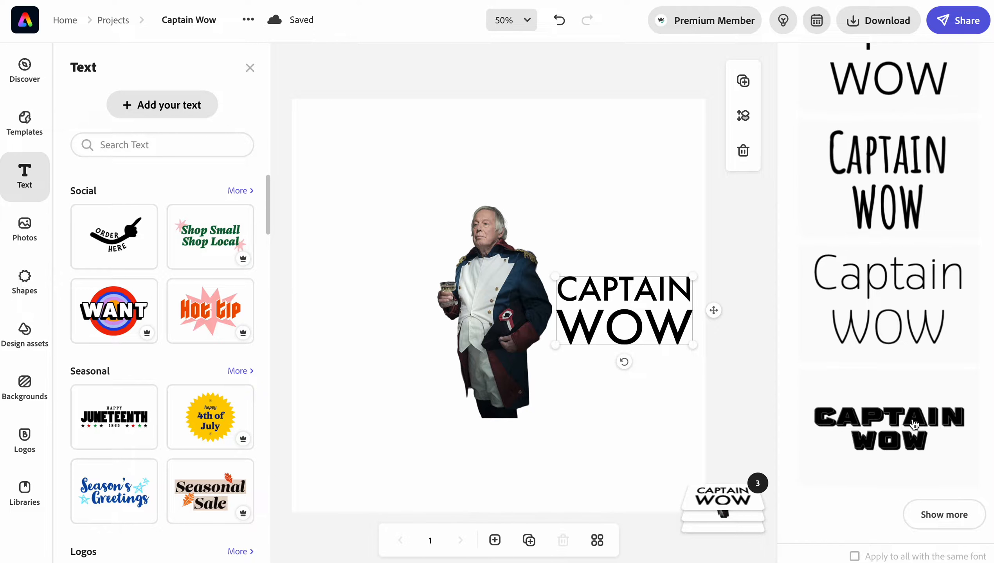
left_click(908, 440)
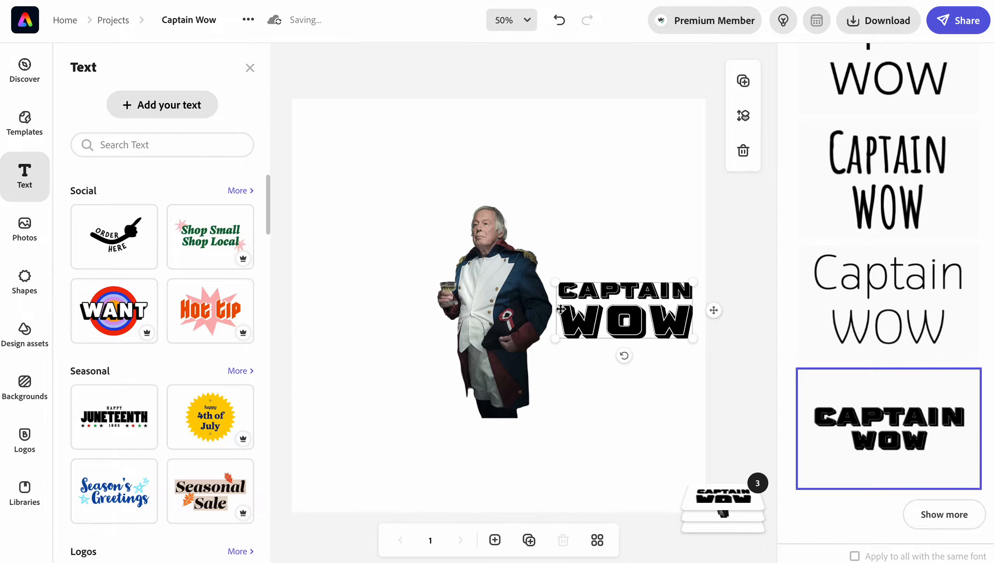
left_click_drag(557, 286, 303, 106)
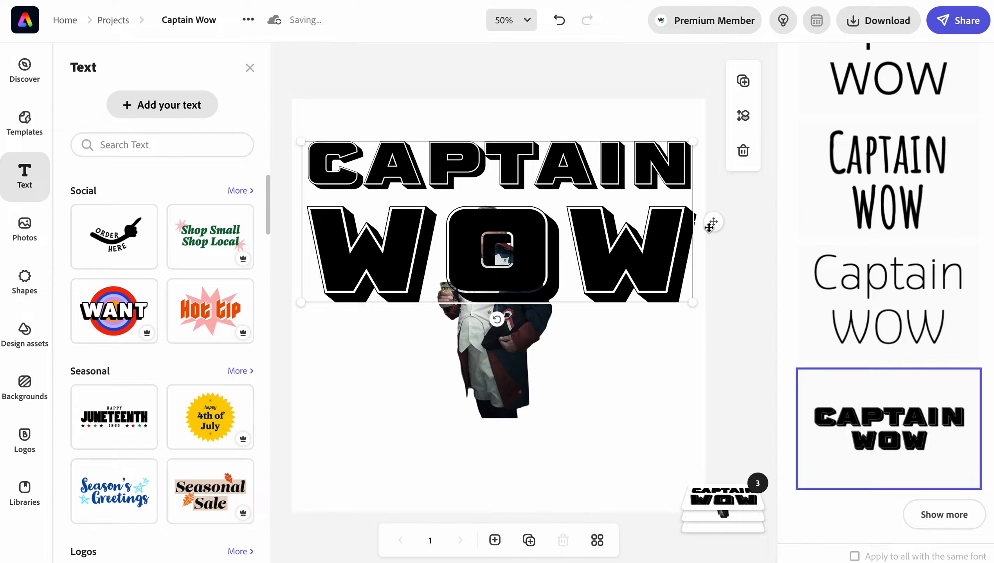
mouse_move(712, 218)
left_mouse_down()
mouse_move(712, 181)
mouse_move(715, 203)
left_mouse_up()
Bring the officer cutout in front of the text and enlarge it at the canvas's lower right, cropped by the bottom edge
left_click(501, 347)
left_click_drag(723, 449, 723, 413)
left_click(249, 67)
scroll(499, 306, "down", 5)
left_click_drag(521, 353, 581, 463)
left_click_drag(533, 358, 535, 349)
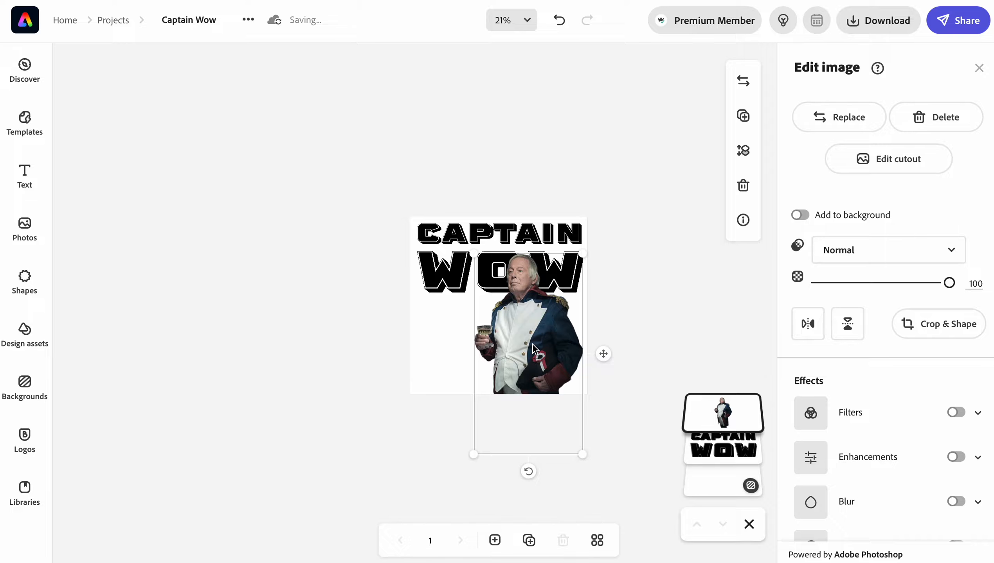
Set the canvas background to the bright cyan custom color #00ECFE
left_click(527, 23)
left_click(469, 207)
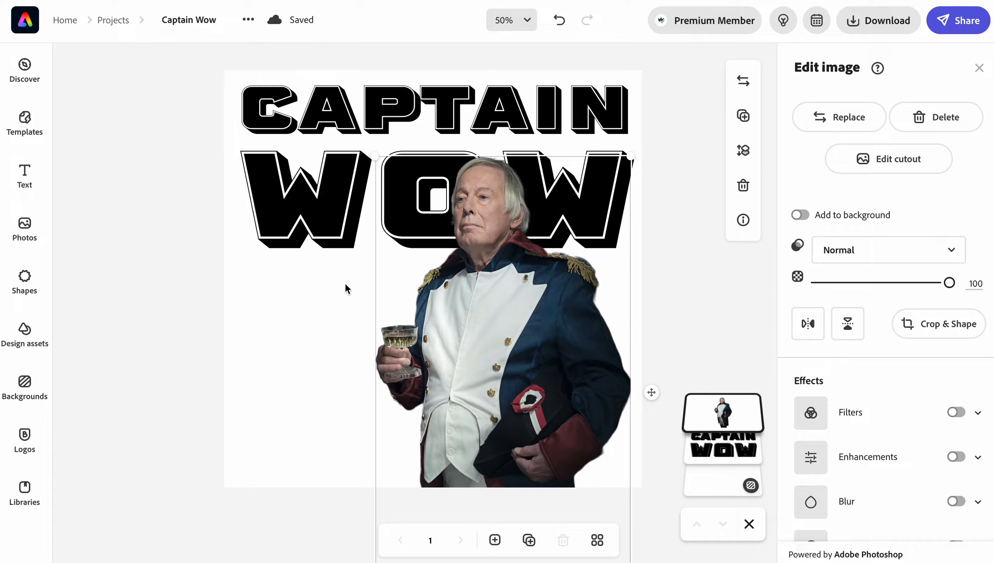
left_click(339, 290)
left_click(888, 144)
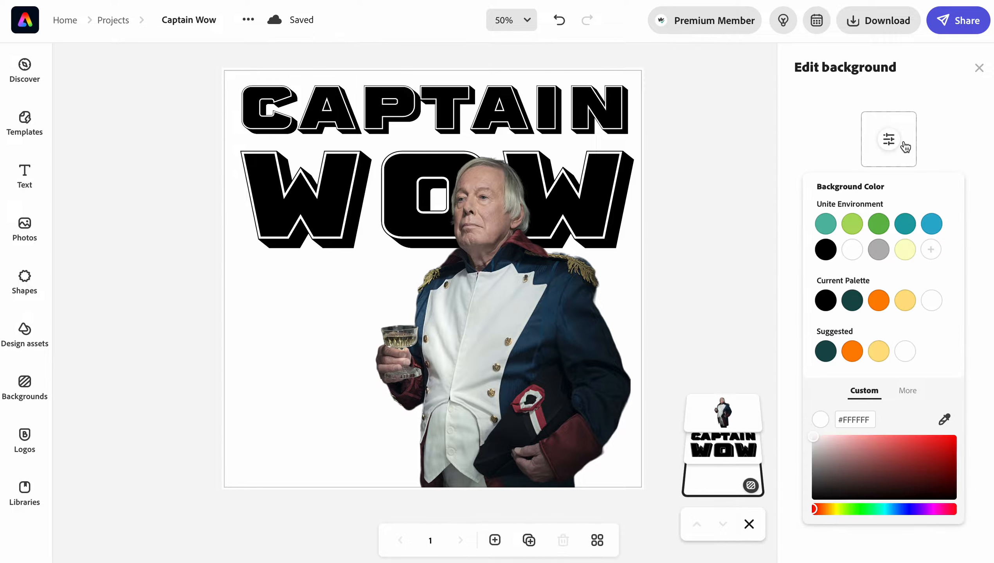
left_click(886, 509)
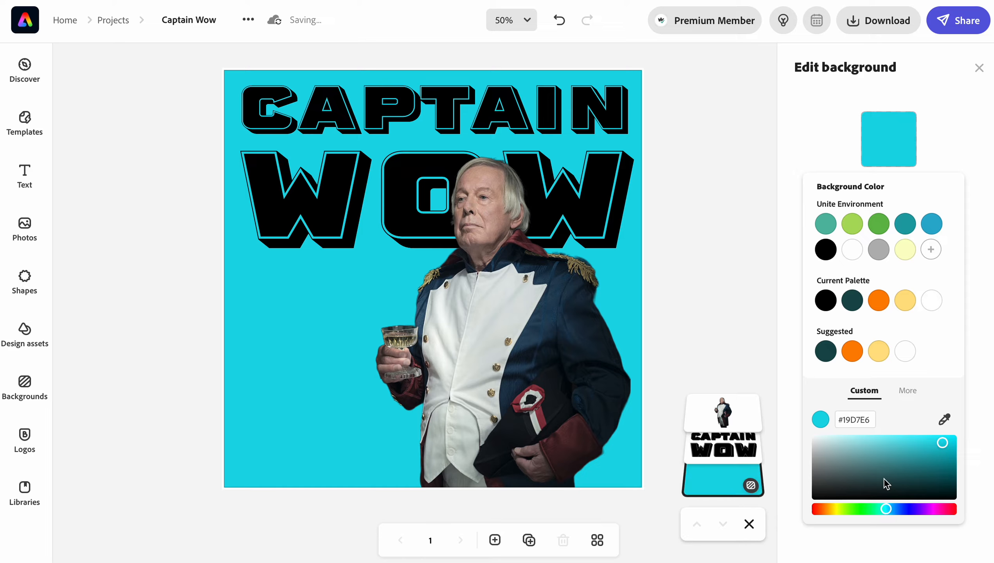
left_click_drag(883, 478, 956, 435)
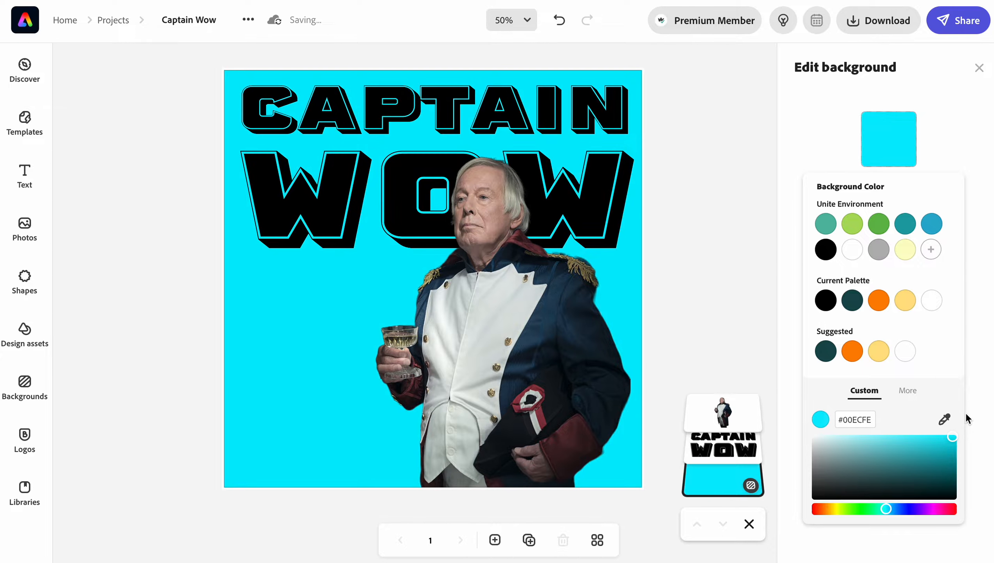
left_click(965, 413)
Apply a pink color filter to the officer cutout
left_click(561, 290)
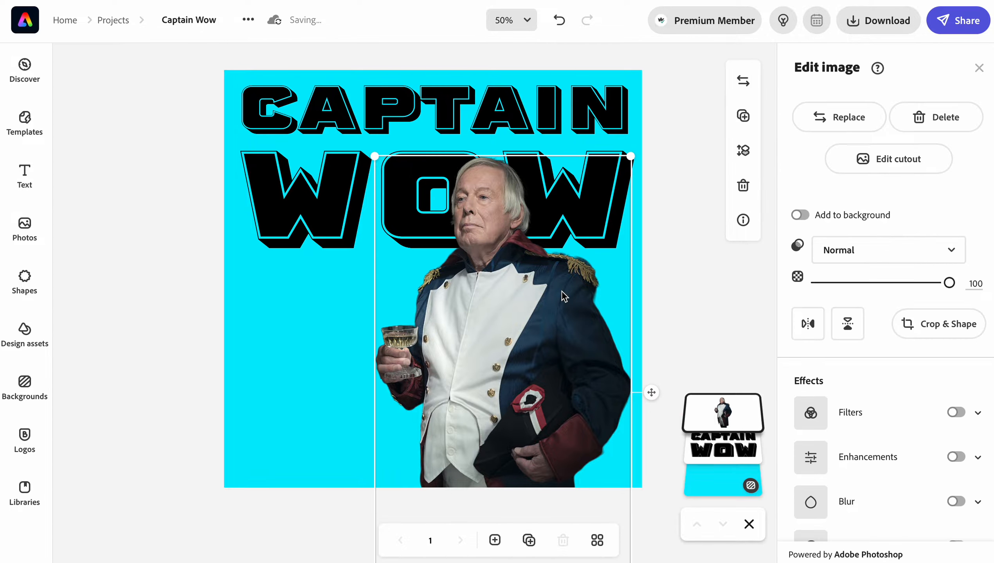
left_click(979, 414)
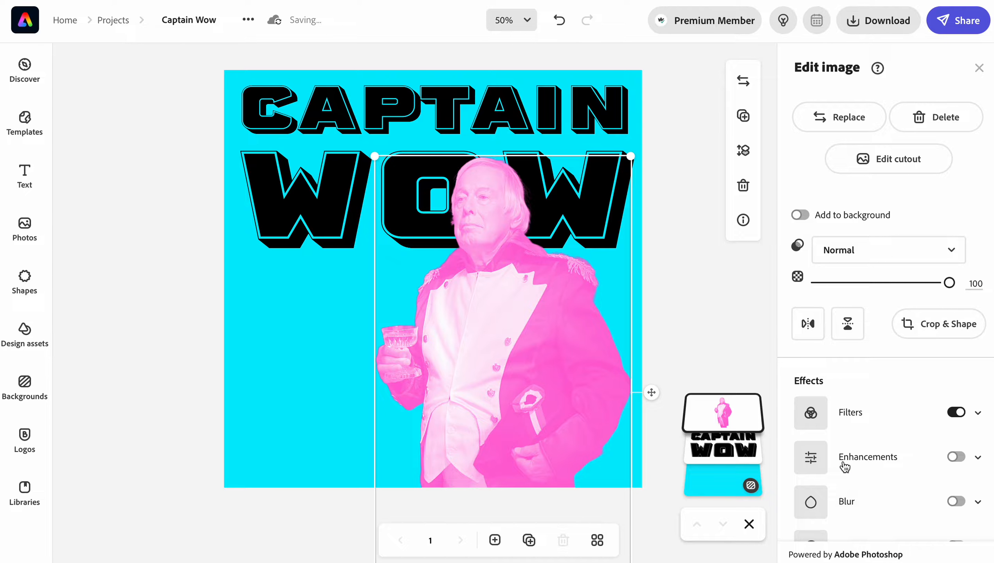
Enhance the officer cutout with contrast 65, brightness -24 and highlight 46, and lower its shadow value
left_click(977, 462)
scroll(977, 467, "down", 2)
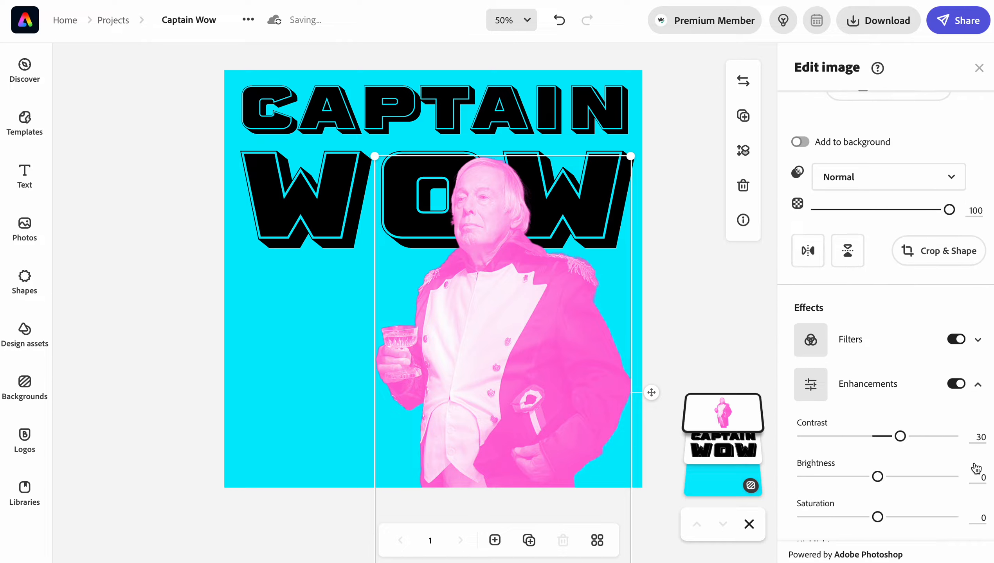
left_click_drag(899, 436, 929, 451)
mouse_move(877, 477)
left_mouse_down()
mouse_move(832, 478)
mouse_move(859, 483)
left_mouse_up()
scroll(876, 517, "down", 3)
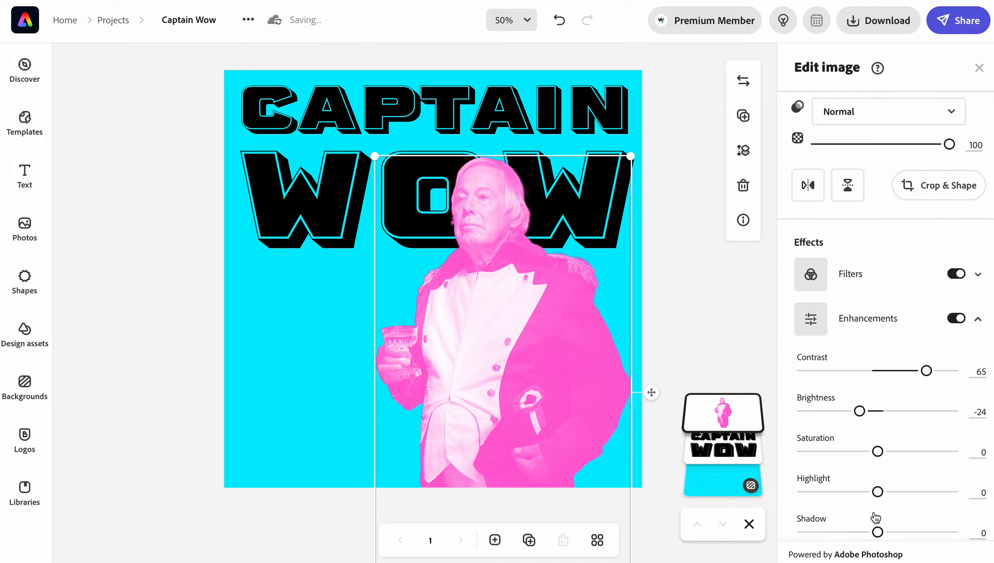
left_click_drag(879, 456, 911, 455)
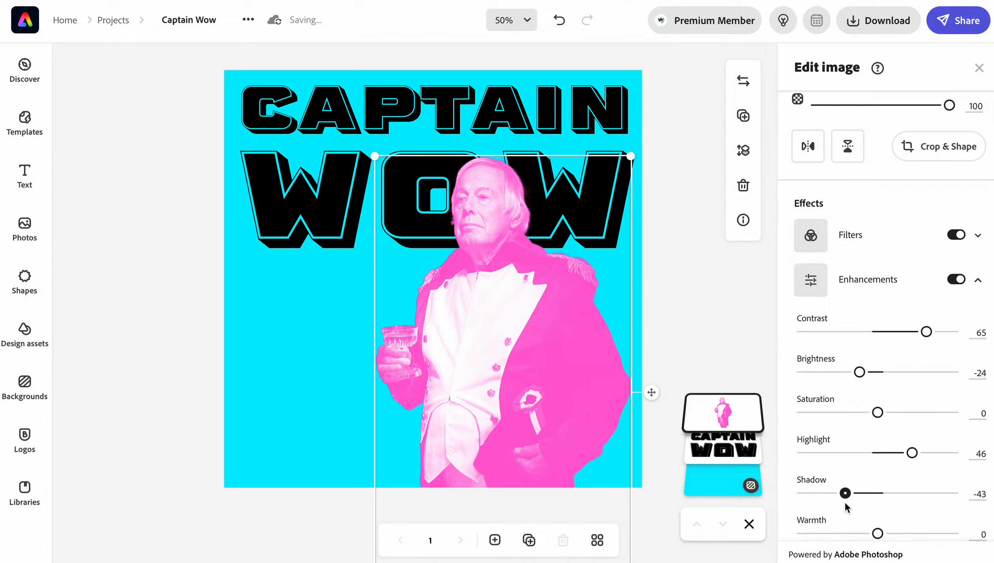
mouse_move(846, 503)
left_mouse_down()
mouse_move(897, 510)
mouse_move(856, 509)
left_mouse_up()
left_click(701, 315)
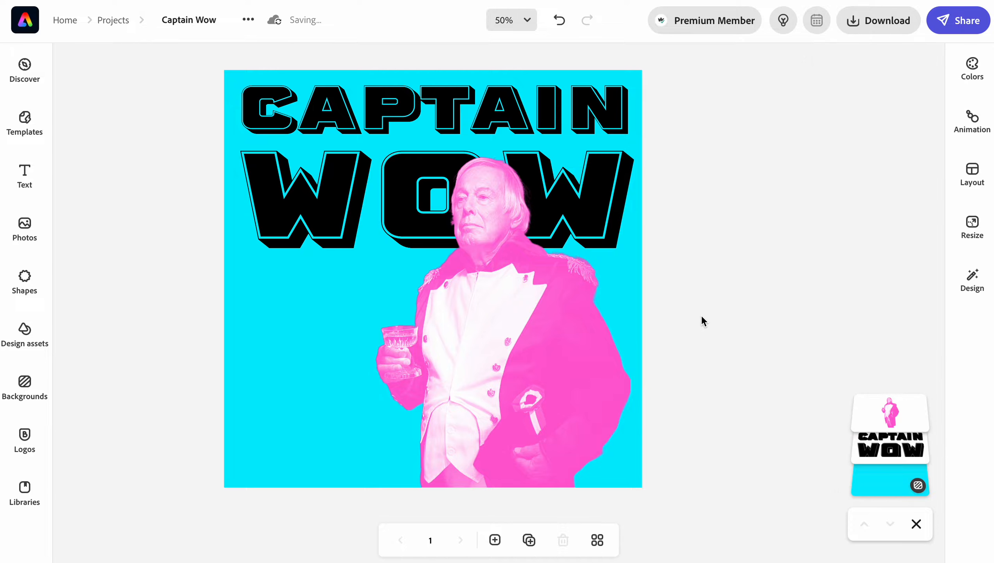
Try the Barber Fill font style on the Captain WOW text
left_click(611, 180)
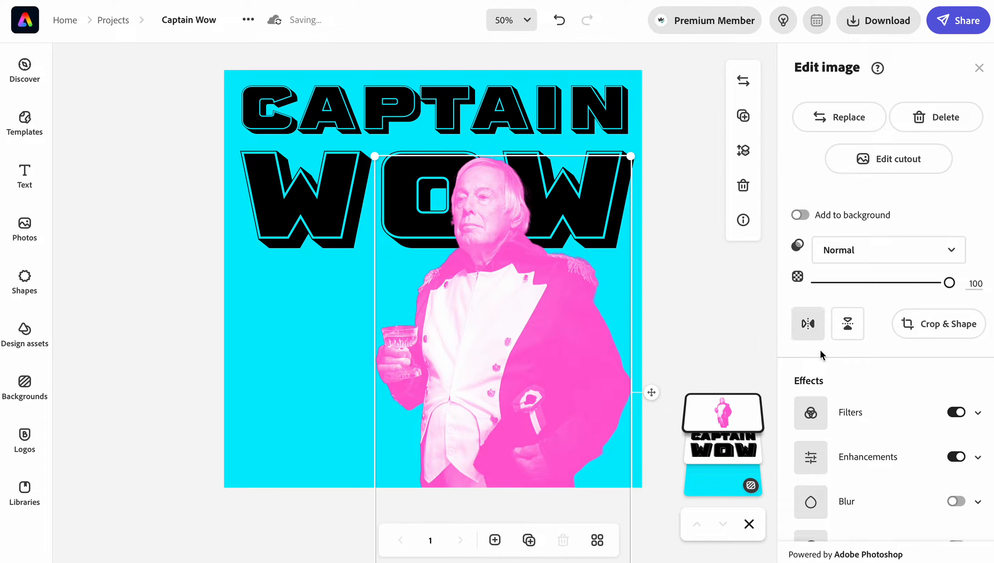
scroll(880, 437, "down", 1)
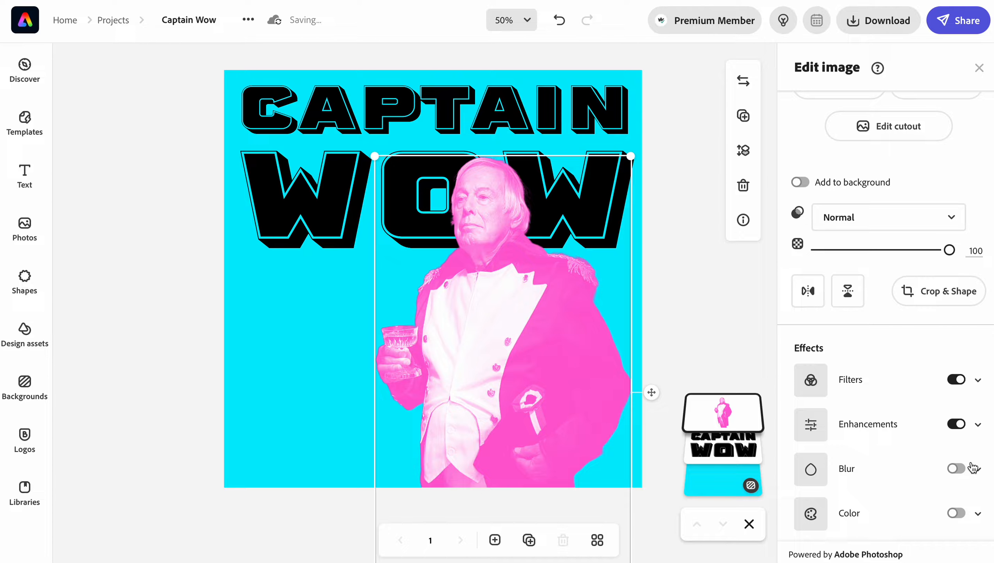
left_click(720, 452)
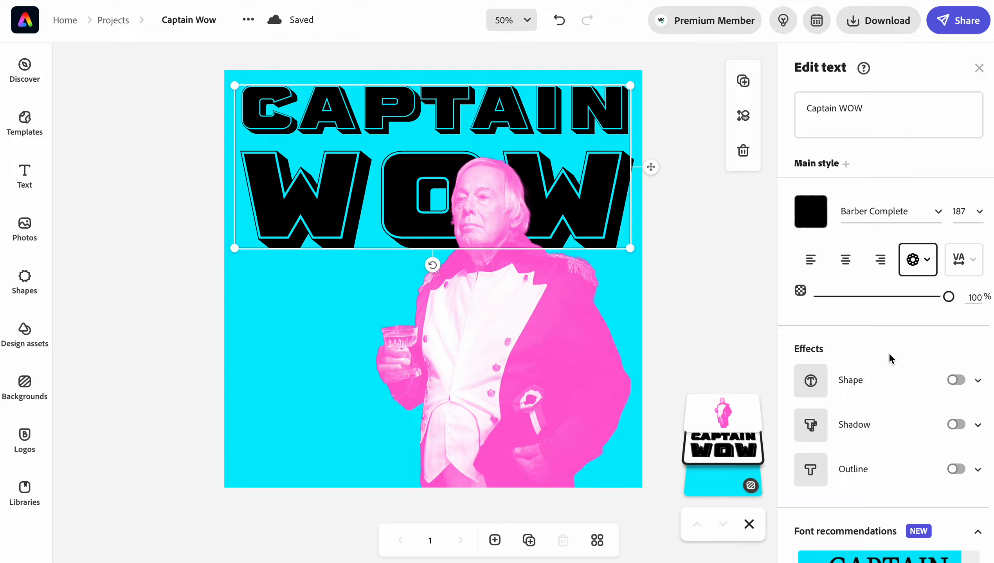
left_click(921, 223)
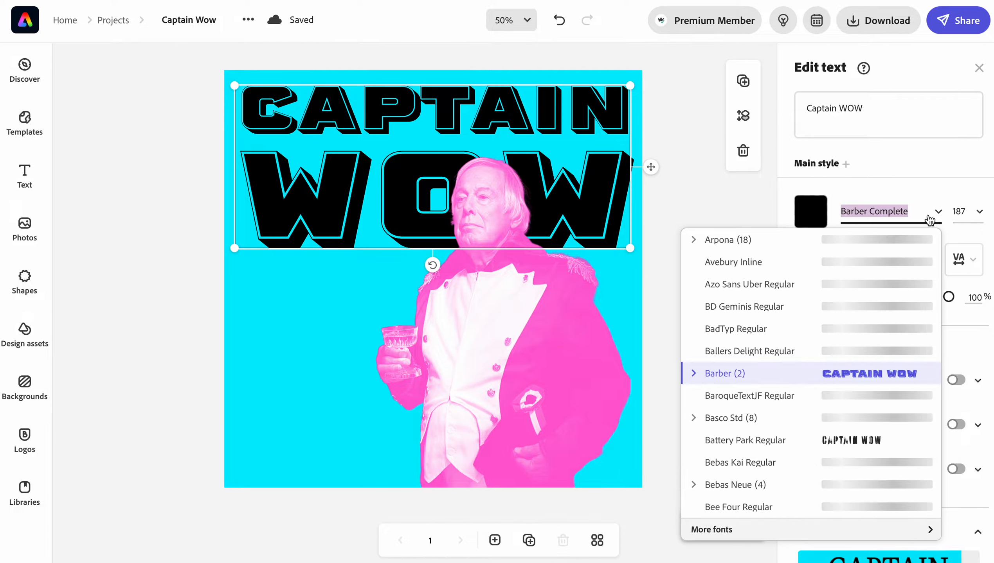
left_click(695, 375)
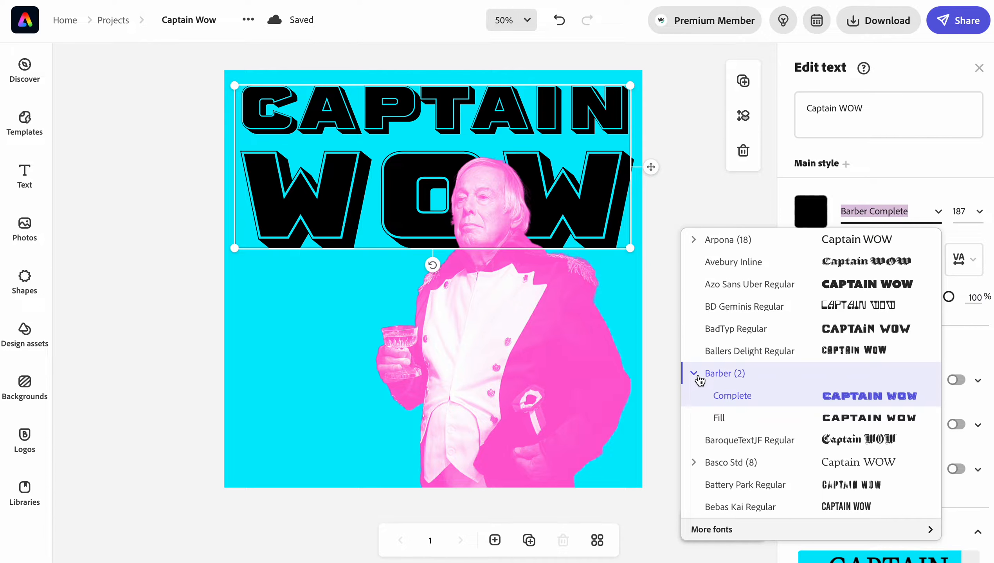
left_click(720, 419)
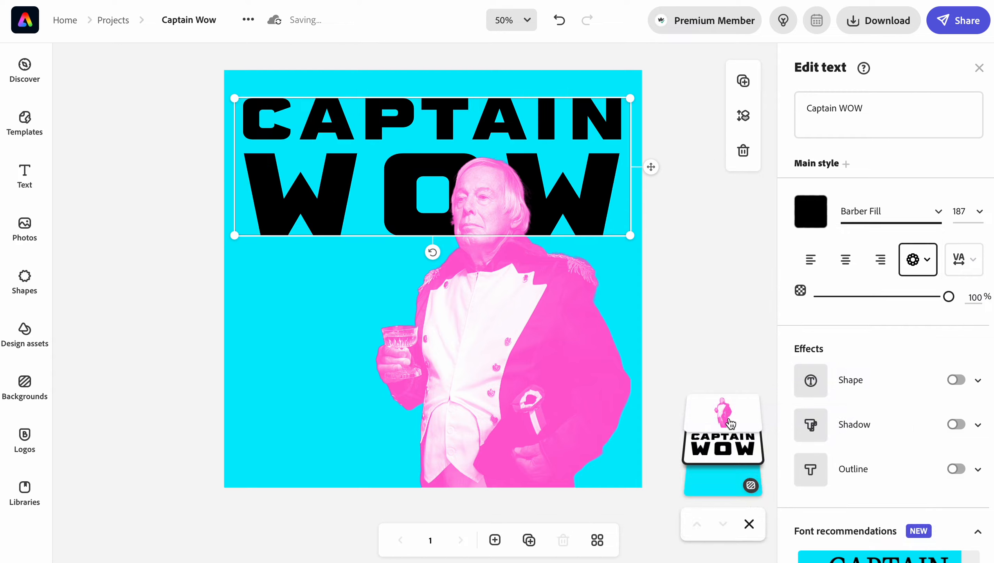
Switch the Captain WOW text back to the Barber Complete font style
left_click(848, 211)
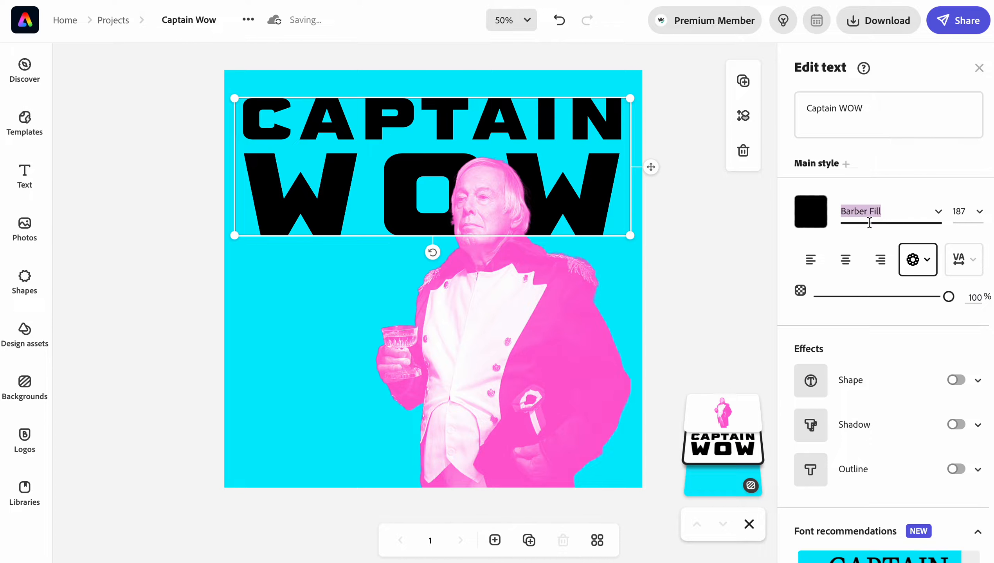
left_click(940, 215)
left_click(827, 401)
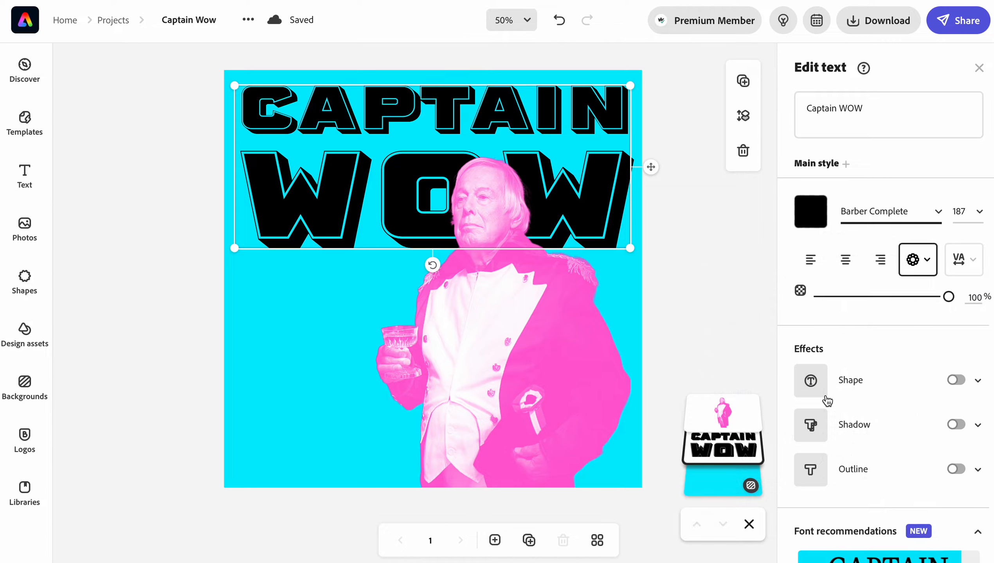
Add an outline to the Captain WOW text and make the letter fill transparent
scroll(862, 481, "down", 3)
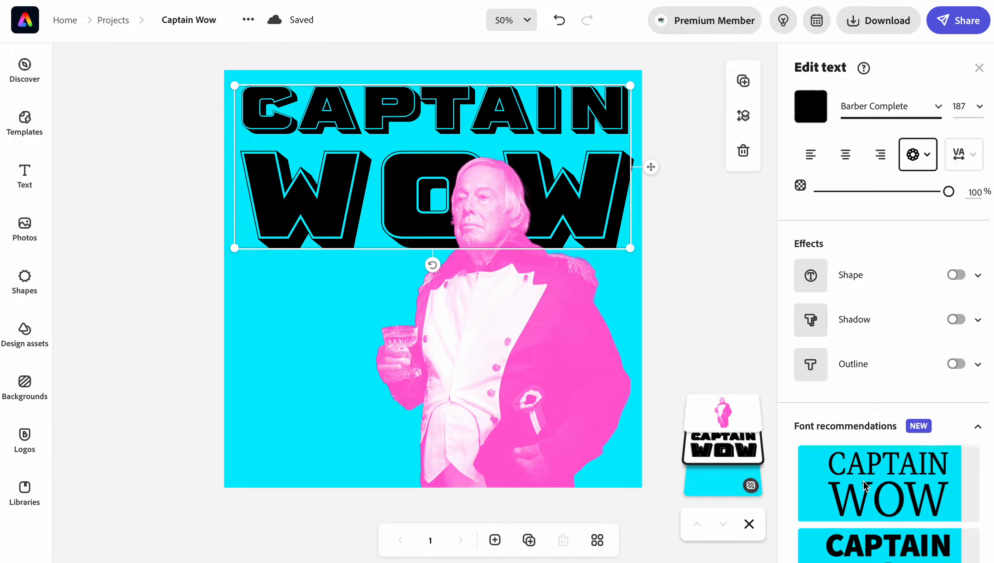
left_click(978, 367)
scroll(875, 383, "down", 2)
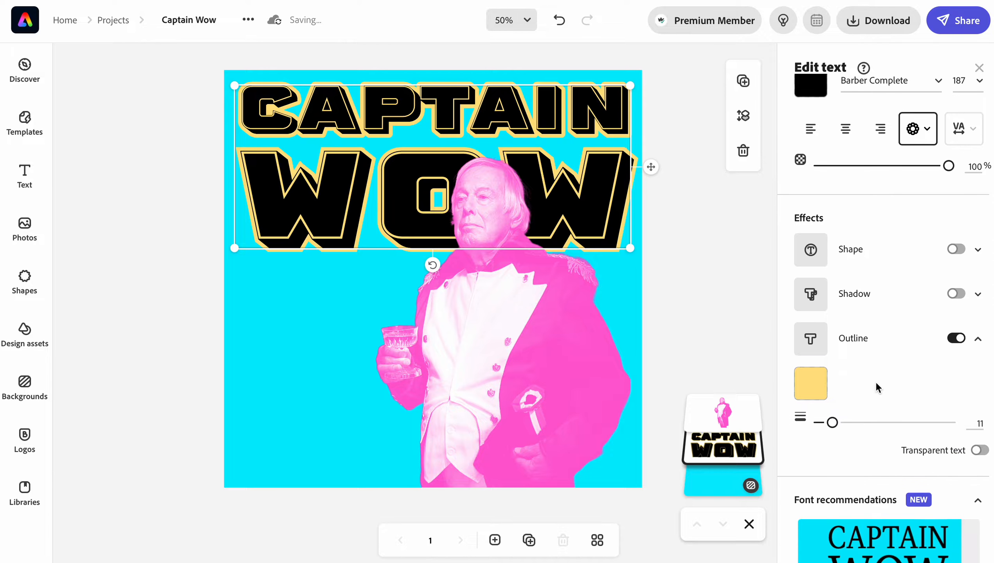
left_click(979, 398)
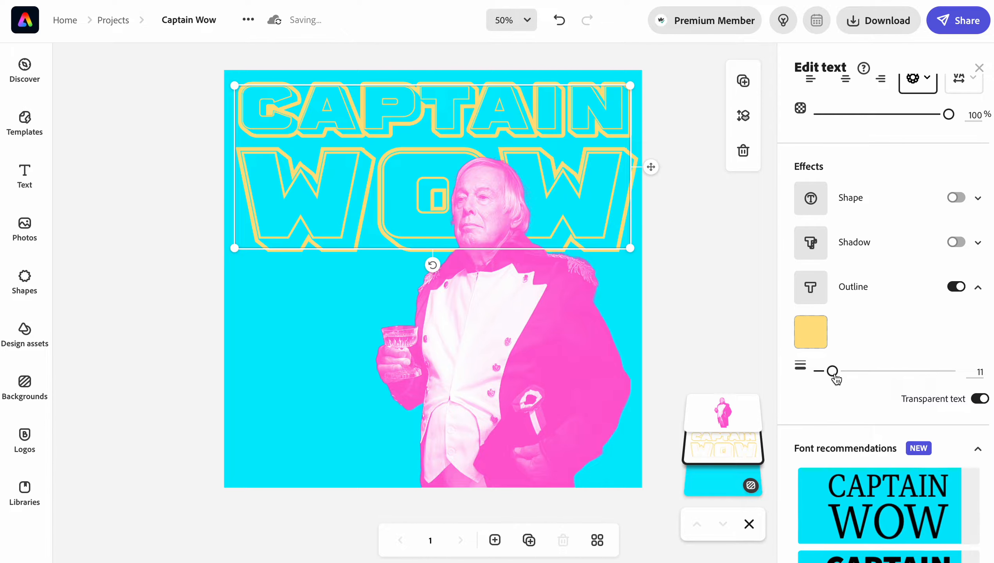
Set the text outline color to black from the current palette
left_click(812, 333)
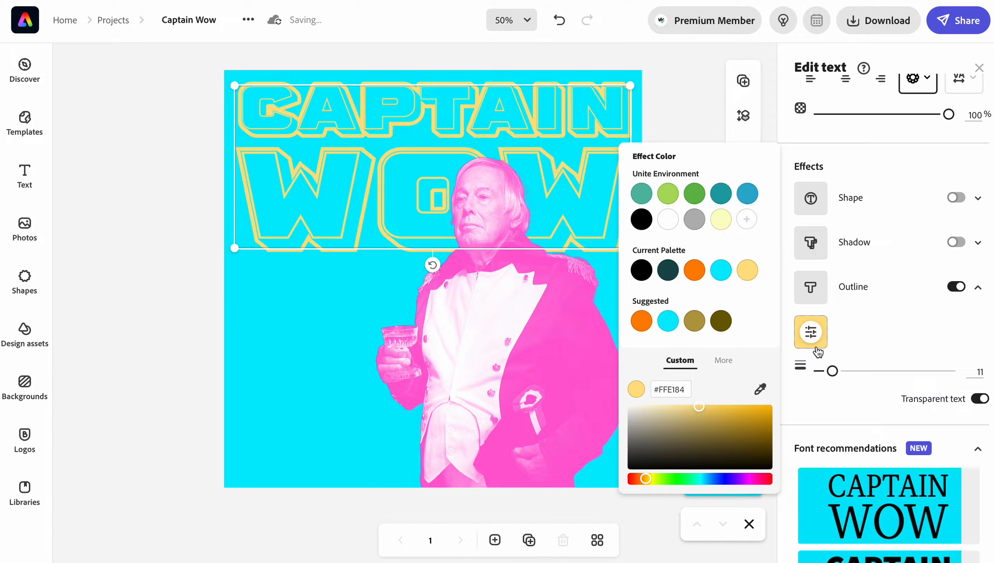
left_click(641, 272)
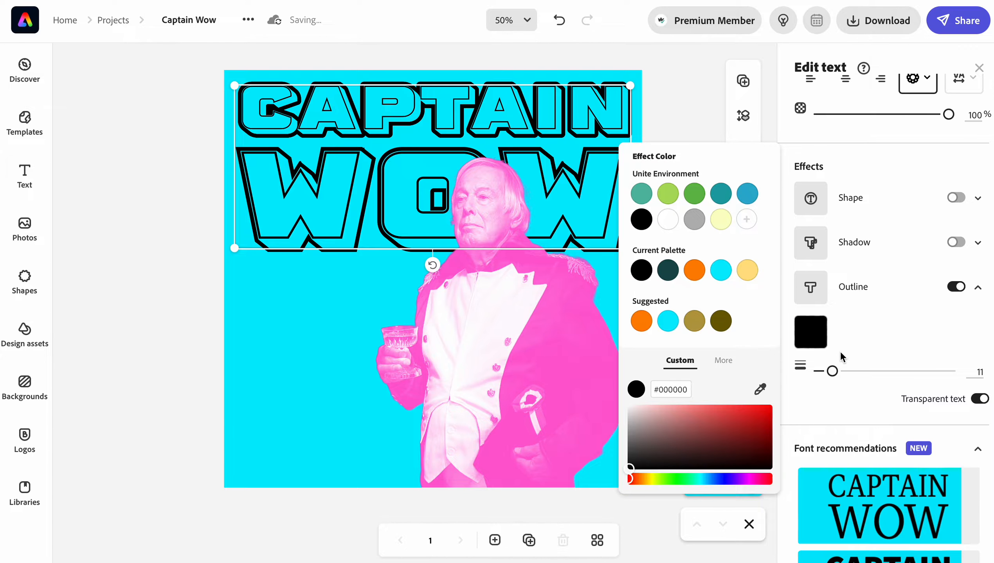
left_click(884, 344)
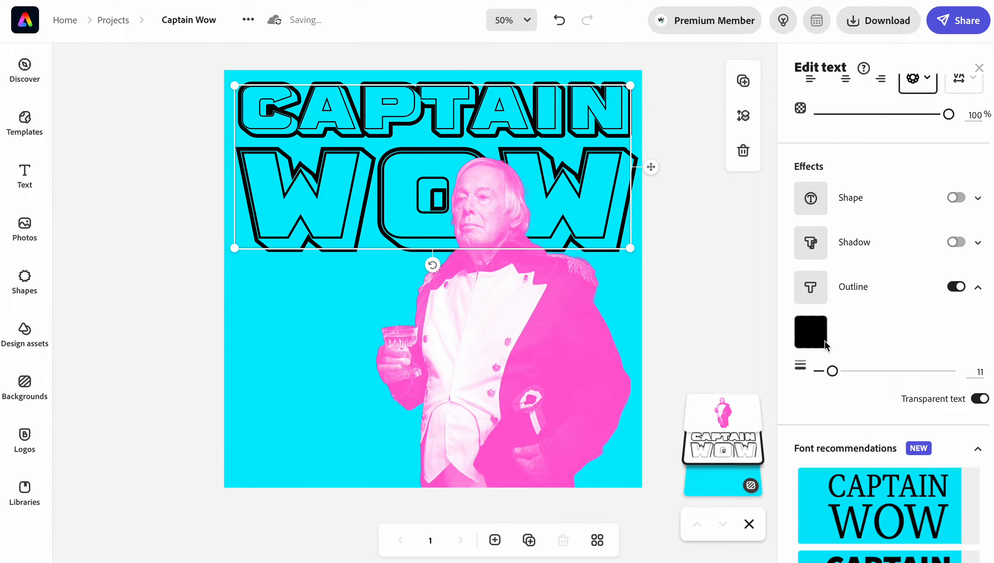
Turn off the transparent text fill and try a custom yellow-green outline color, #E7F520
left_click(980, 399)
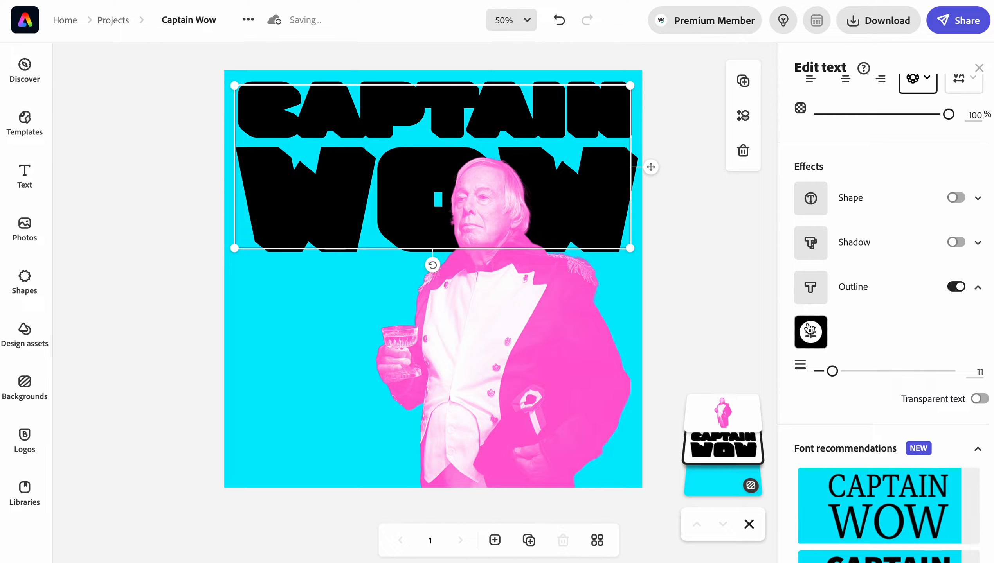
left_click(801, 337)
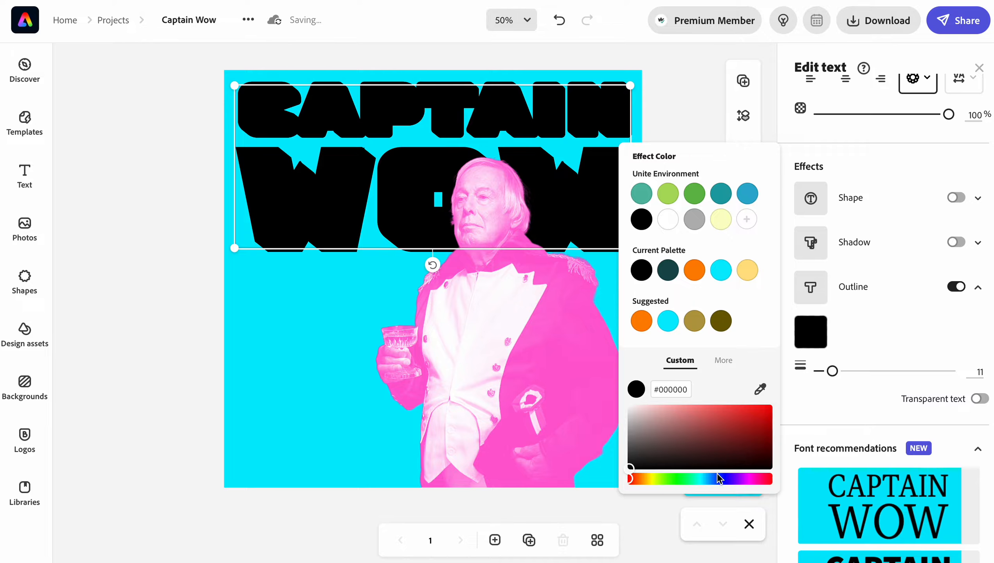
left_click(653, 478)
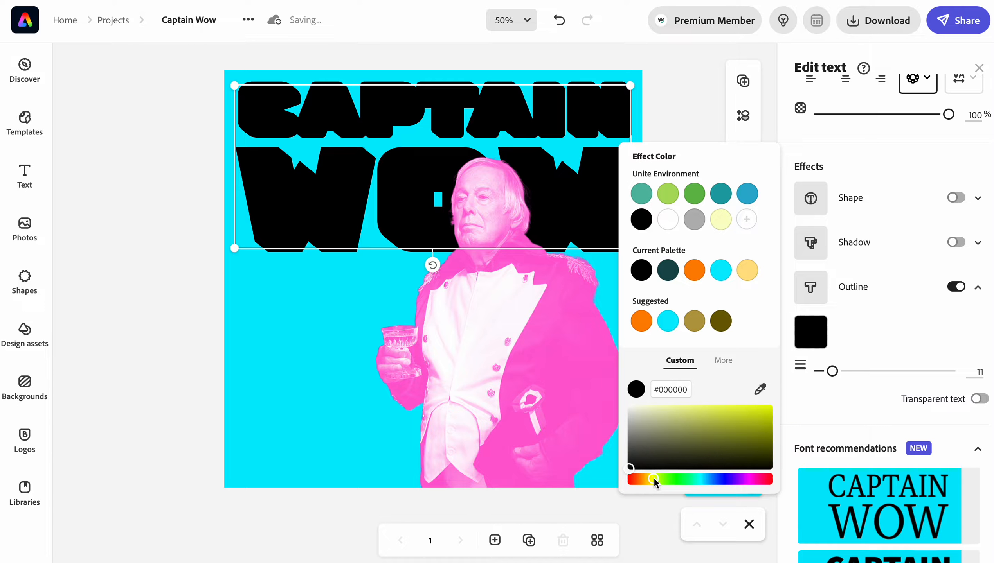
left_click(680, 442)
left_click(720, 427)
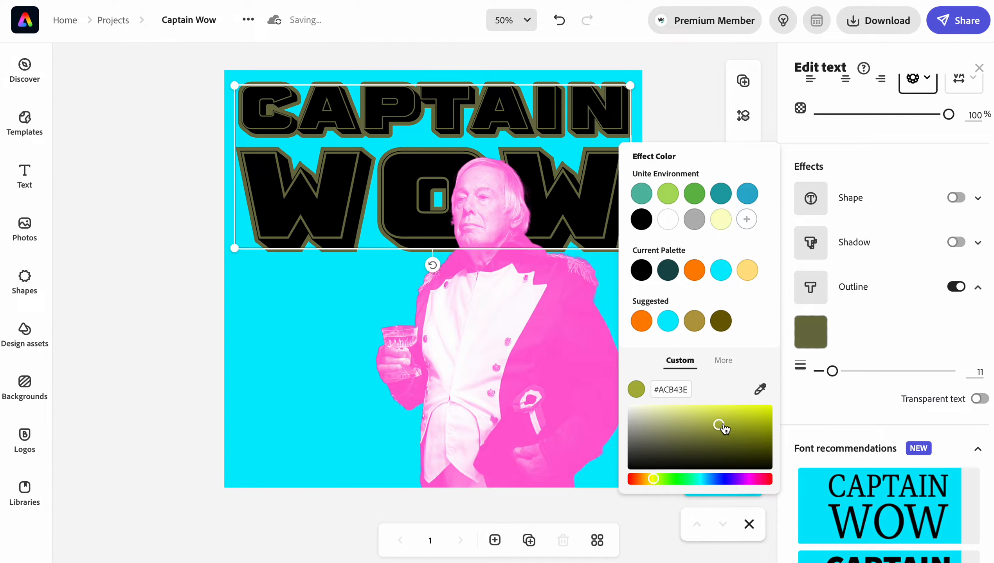
left_click(750, 410)
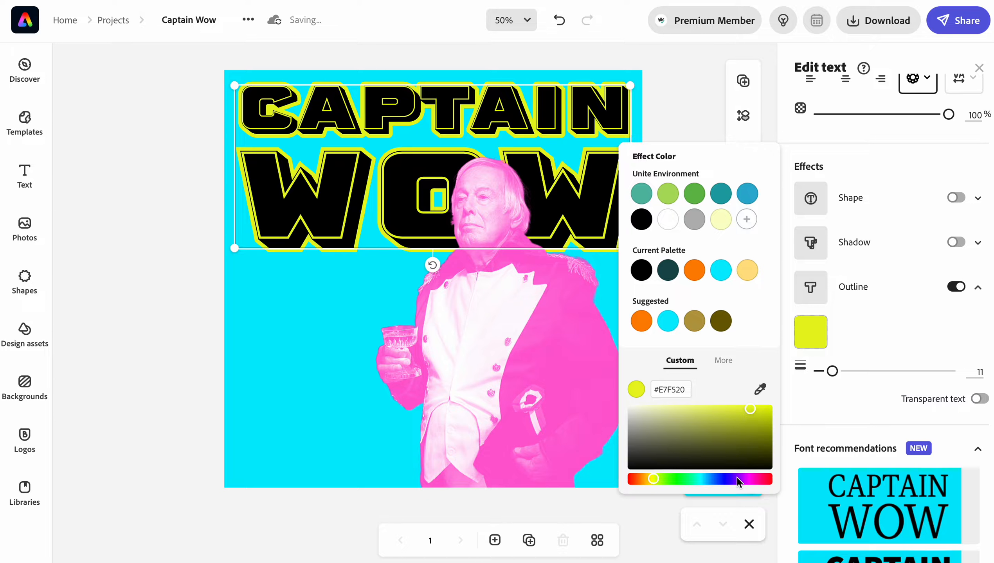
Change the text outline to the custom dark teal #087073 and make the letter fill transparent
left_click(701, 479)
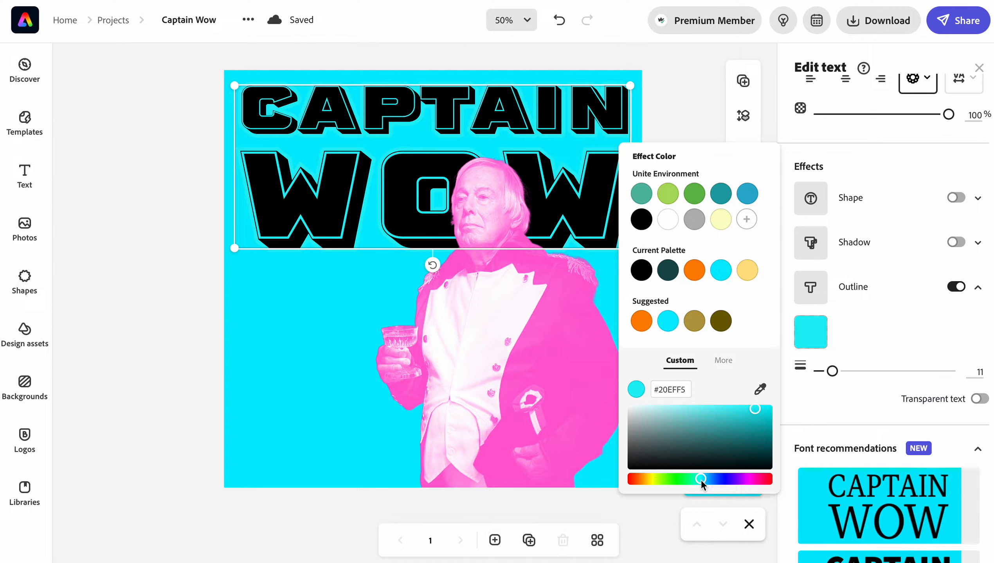
left_click_drag(720, 437, 758, 440)
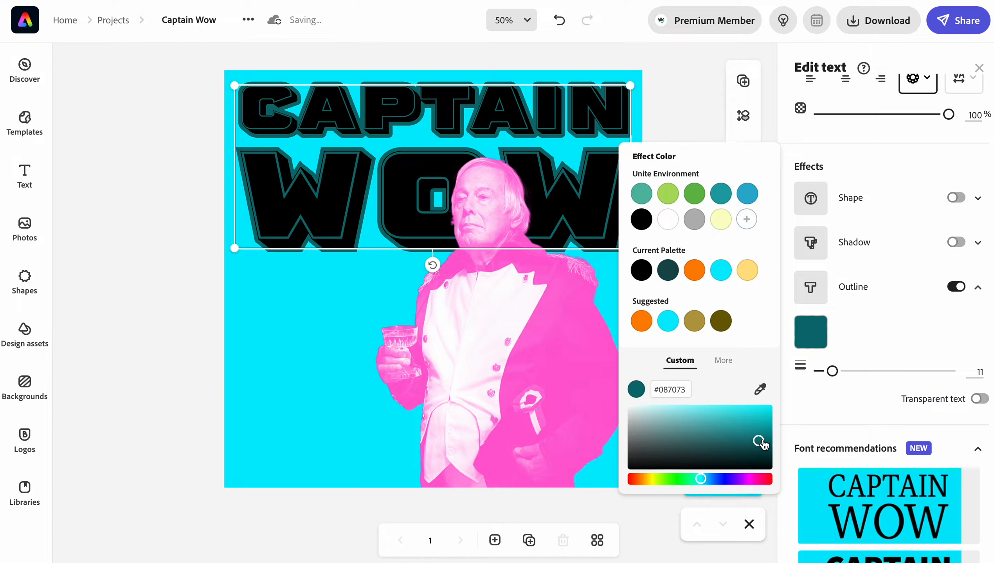
left_click(975, 403)
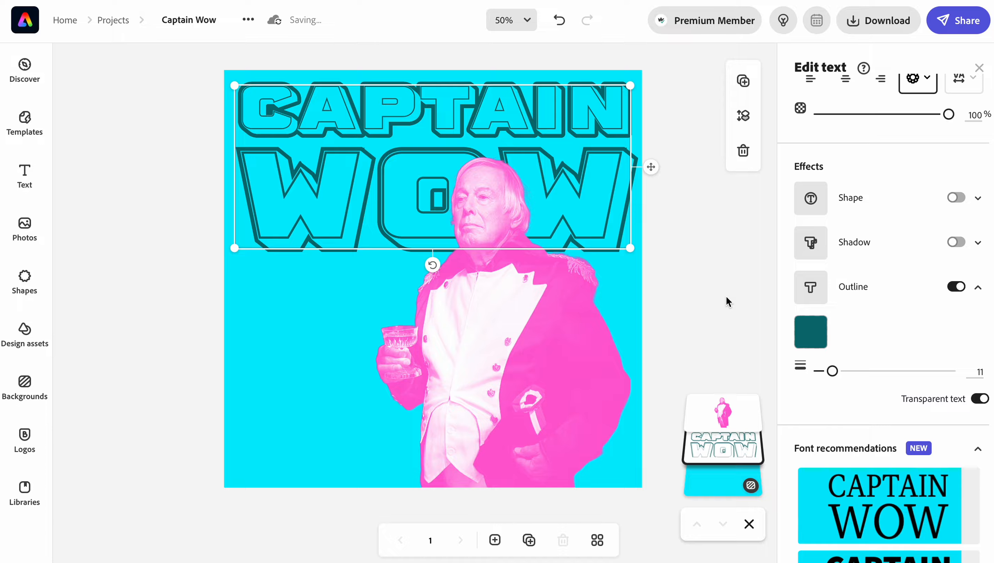
Duplicate the pink officer cutout and align the copy exactly over the original
left_click(538, 325)
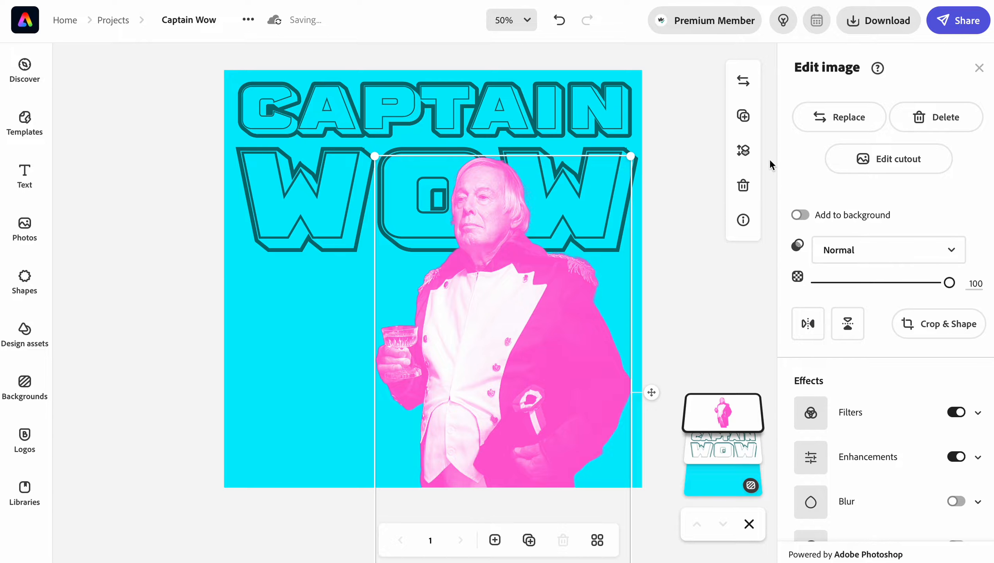
left_click(743, 117)
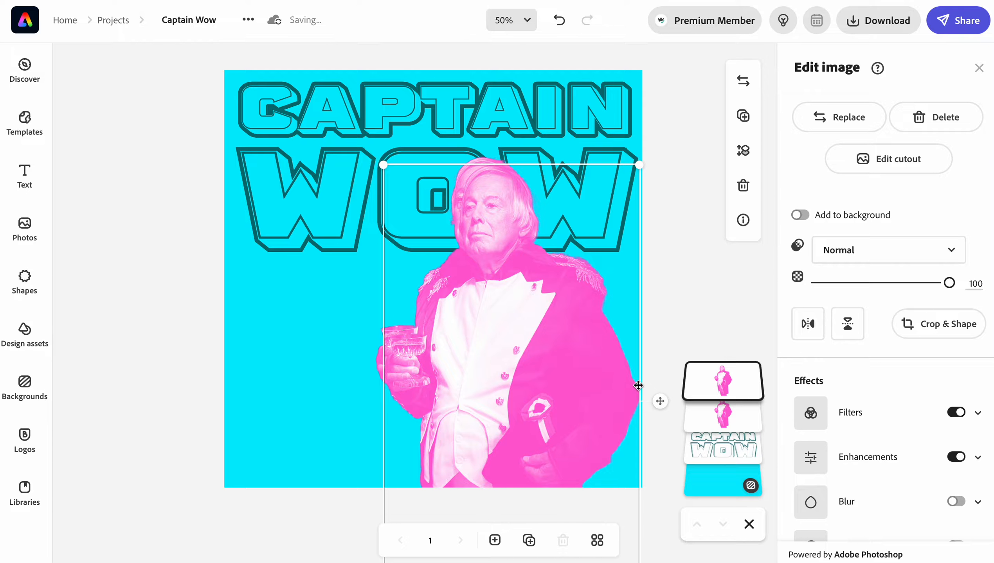
left_click_drag(663, 401, 653, 399)
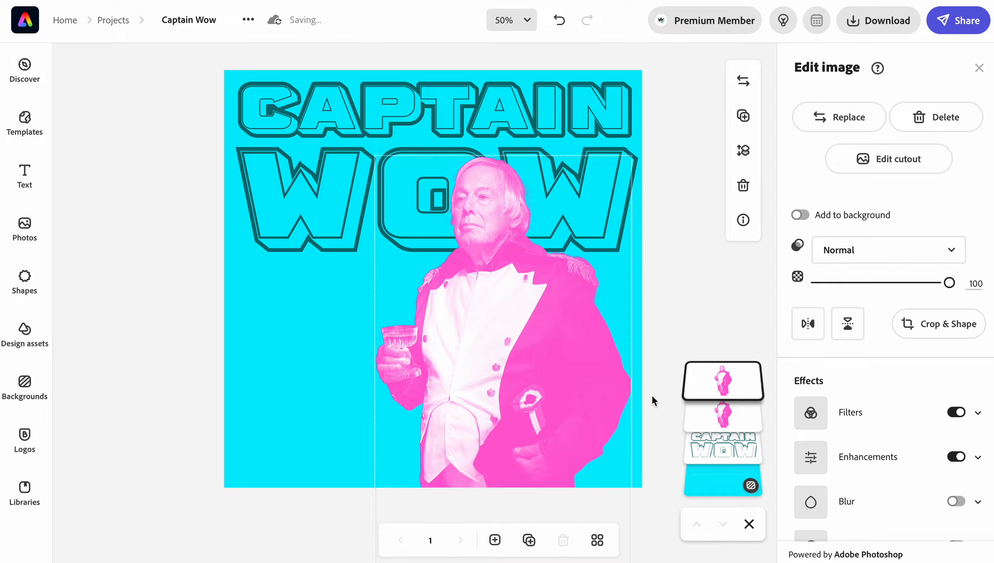
Turn off the color filter on the duplicated officer cutout and set its blend mode to Screen
left_click(954, 415)
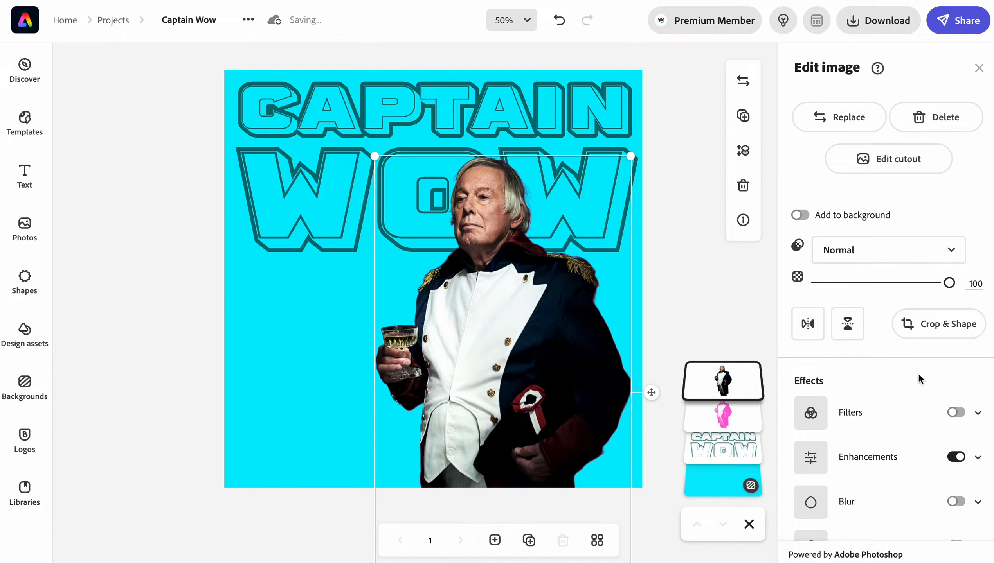
scroll(918, 379, "down", 1)
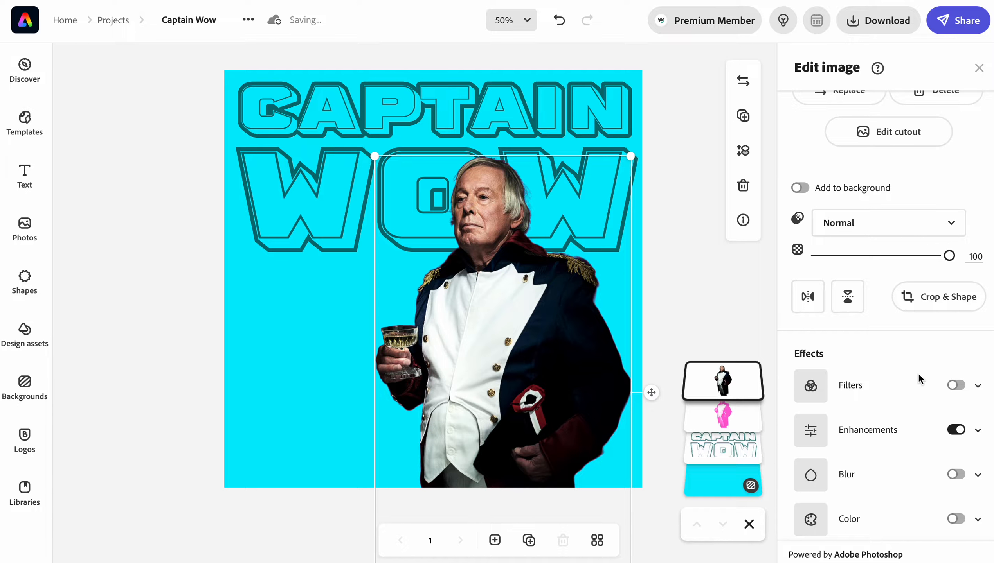
scroll(917, 373, "up", 1)
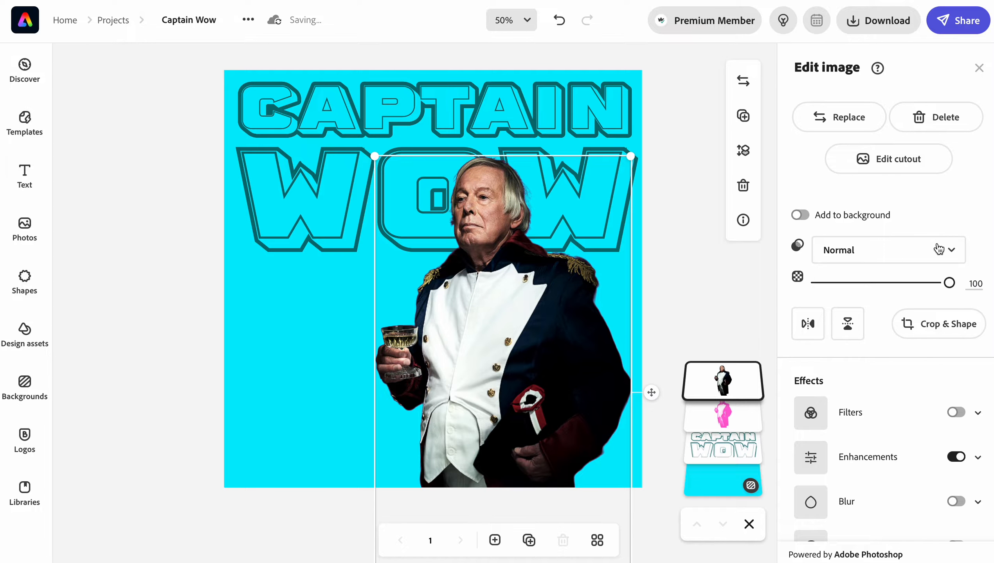
left_click(938, 249)
left_click(854, 335)
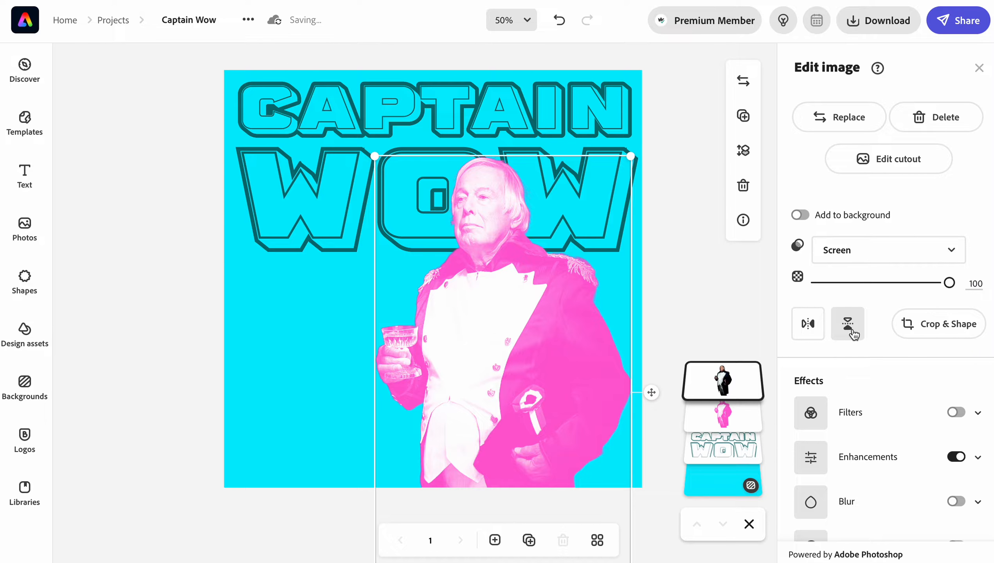
Try the Multiply blend mode on the duplicated officer cutout at opacity 100
left_click(892, 251)
left_click(857, 310)
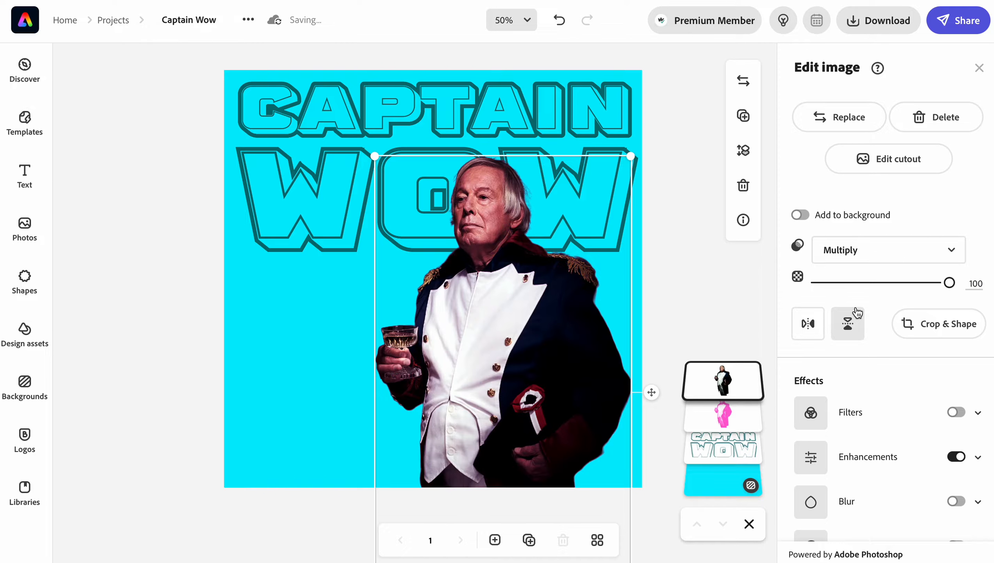
mouse_move(949, 283)
left_mouse_down()
mouse_move(875, 288)
mouse_move(951, 294)
left_mouse_up()
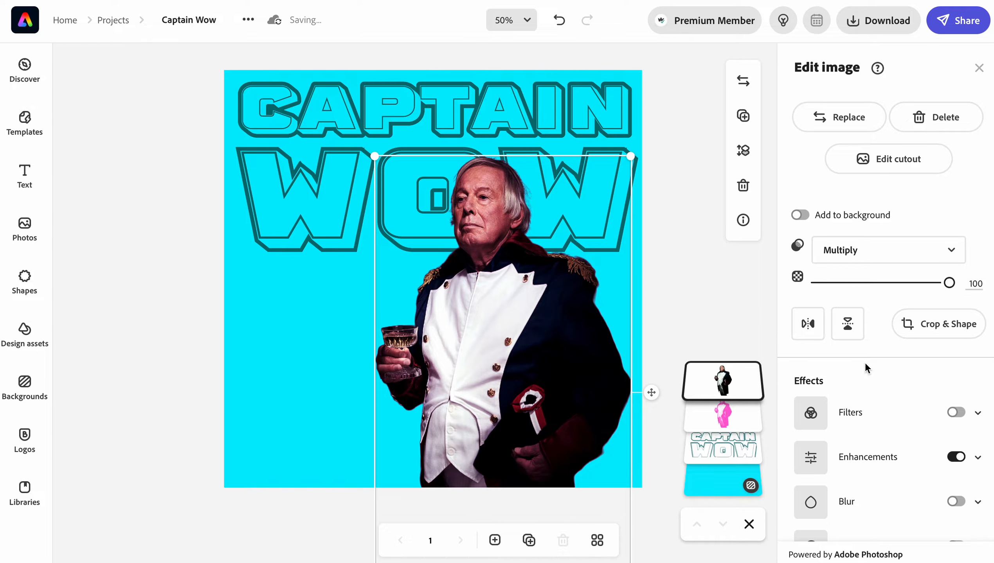
Set the duplicated cutout's blend mode to Screen and test lower opacity levels, ending at 100
left_click(883, 251)
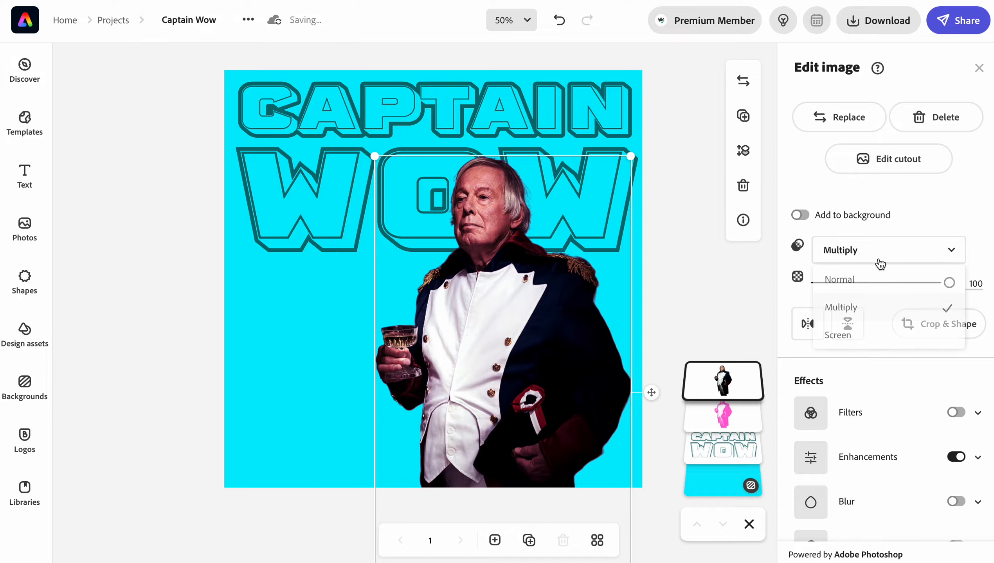
left_click(852, 335)
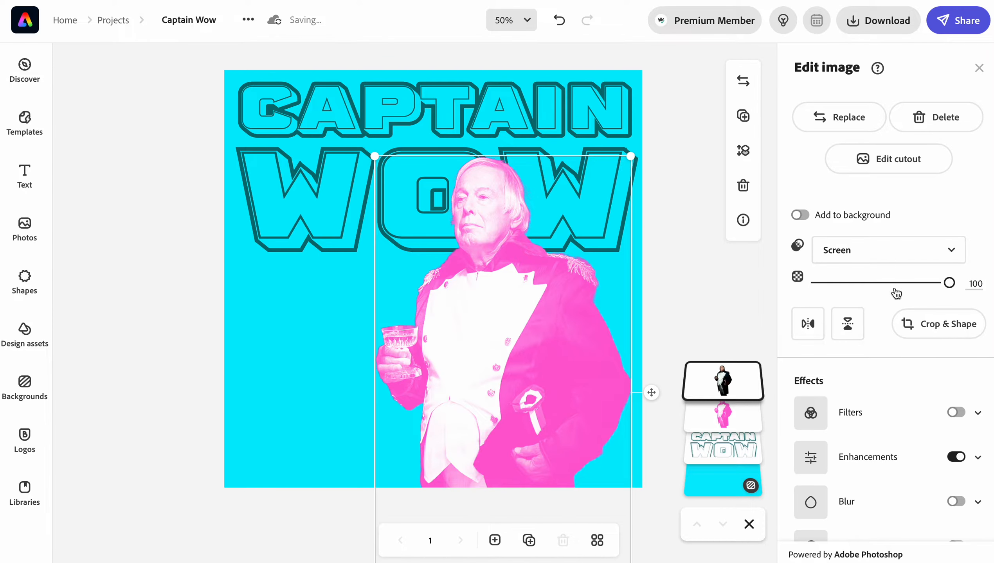
left_click(882, 284)
left_click_drag(882, 284, 958, 299)
left_click(888, 284)
left_click(868, 284)
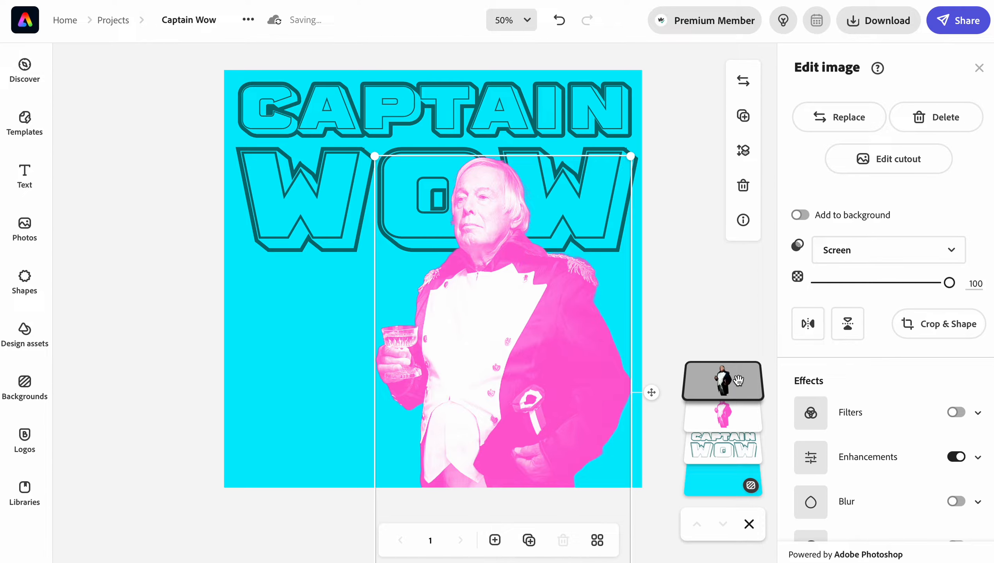
Try the Darken filter on the duplicated officer cutout with the Multiply blend mode at opacity 100
left_click(886, 413)
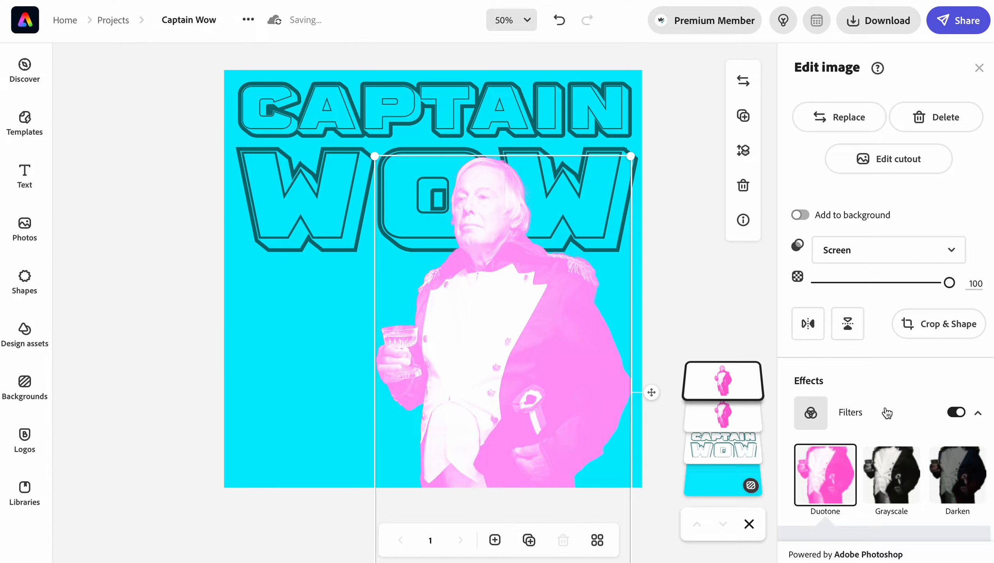
left_click(946, 490)
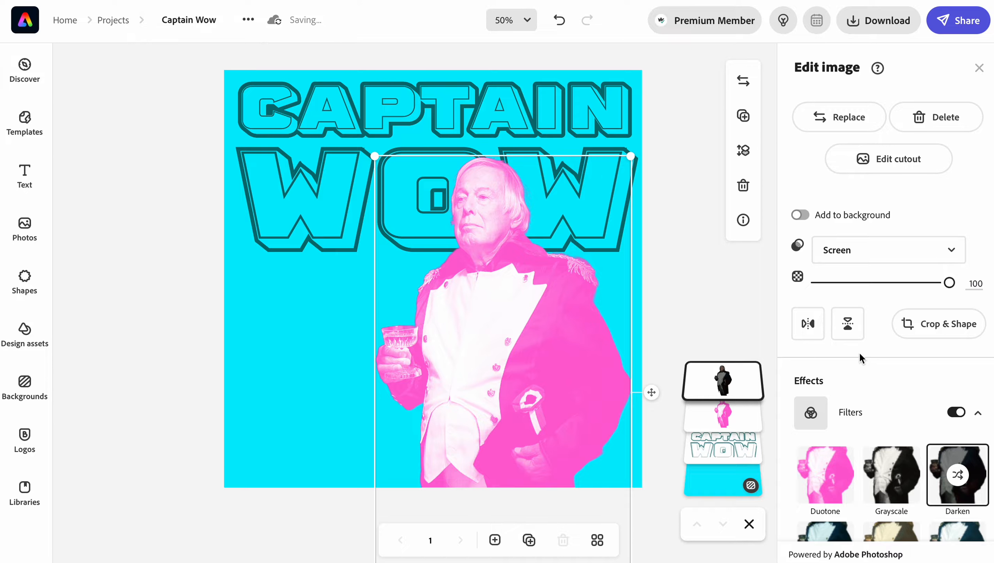
left_click_drag(949, 290, 981, 294)
left_click(955, 251)
left_click(868, 310)
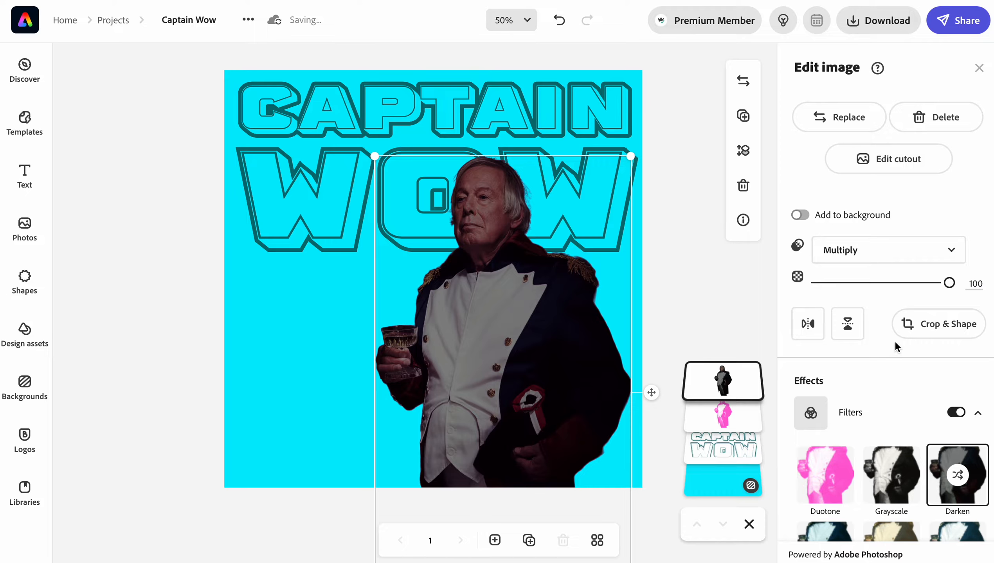
Compare the Multiply and Colorize filters on the duplicated cutout, then try the Multiply filter at opacity 85
scroll(894, 341, "down", 4)
left_click(892, 471)
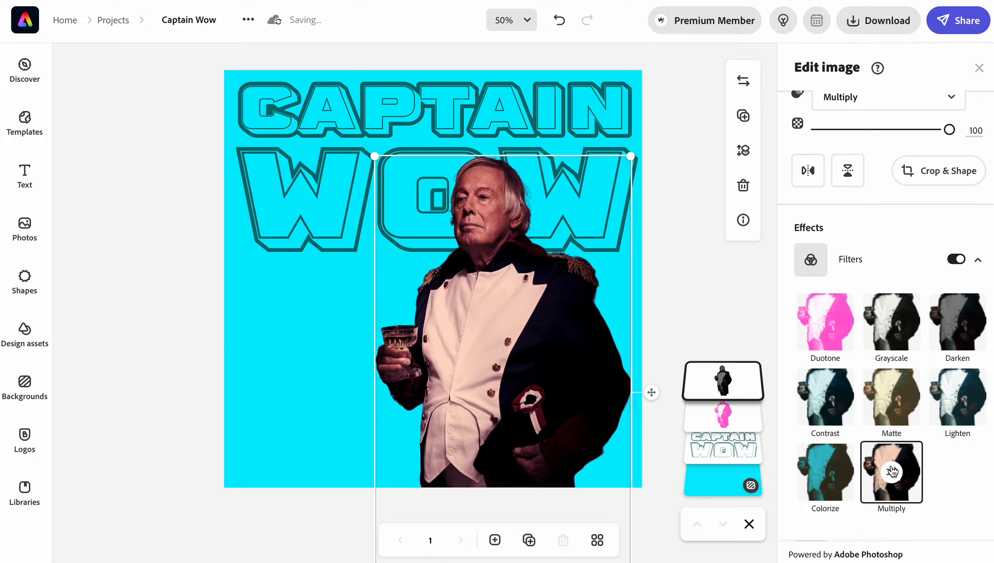
left_click(844, 483)
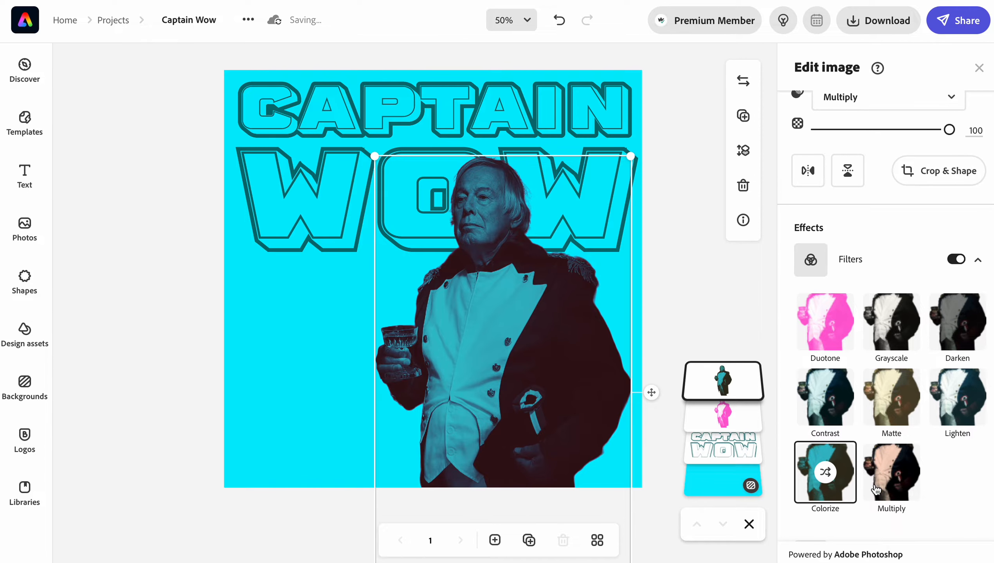
left_click(887, 491)
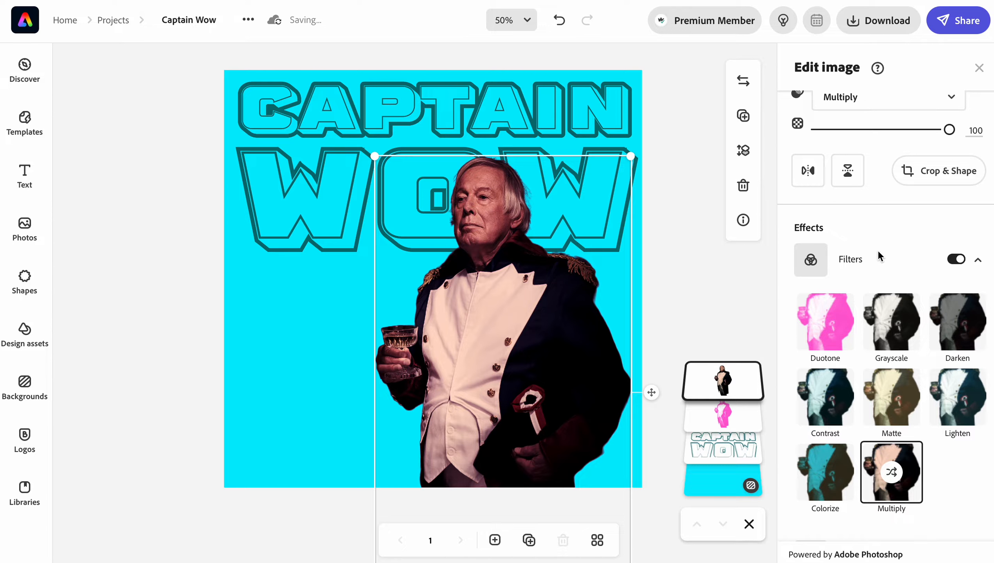
scroll(879, 256, "up", 2)
scroll(880, 256, "up", 1)
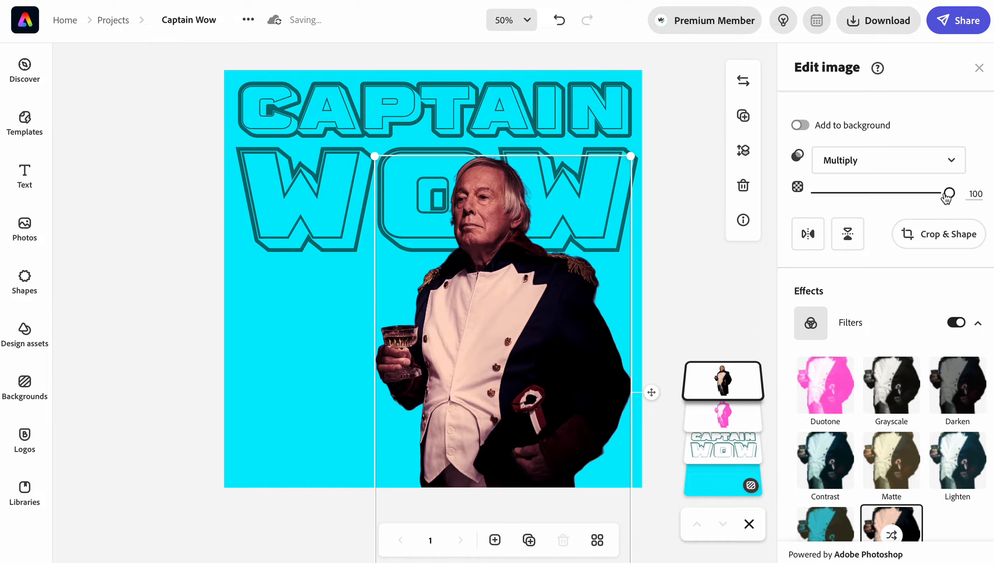
mouse_move(947, 195)
left_mouse_down()
mouse_move(883, 199)
mouse_move(932, 204)
left_mouse_up()
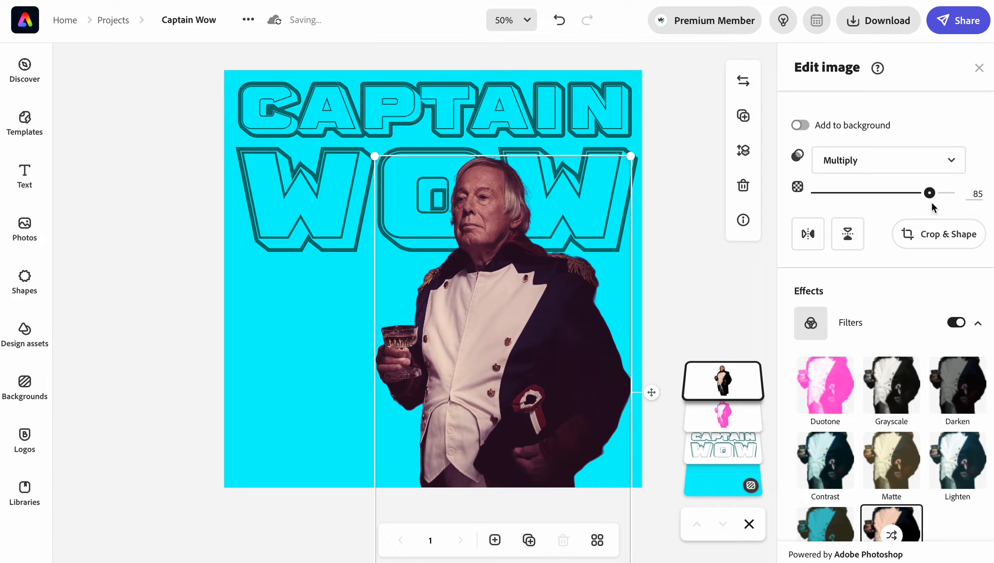
Set the duplicated cutout's blend mode to Screen and its opacity to 69
left_click(962, 167)
left_click(897, 244)
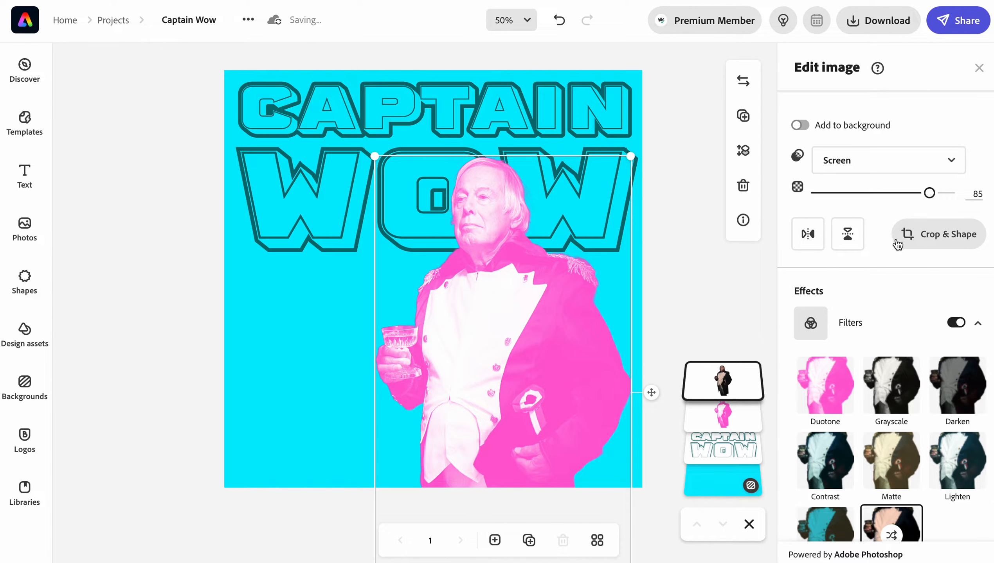
left_click_drag(929, 193, 908, 204)
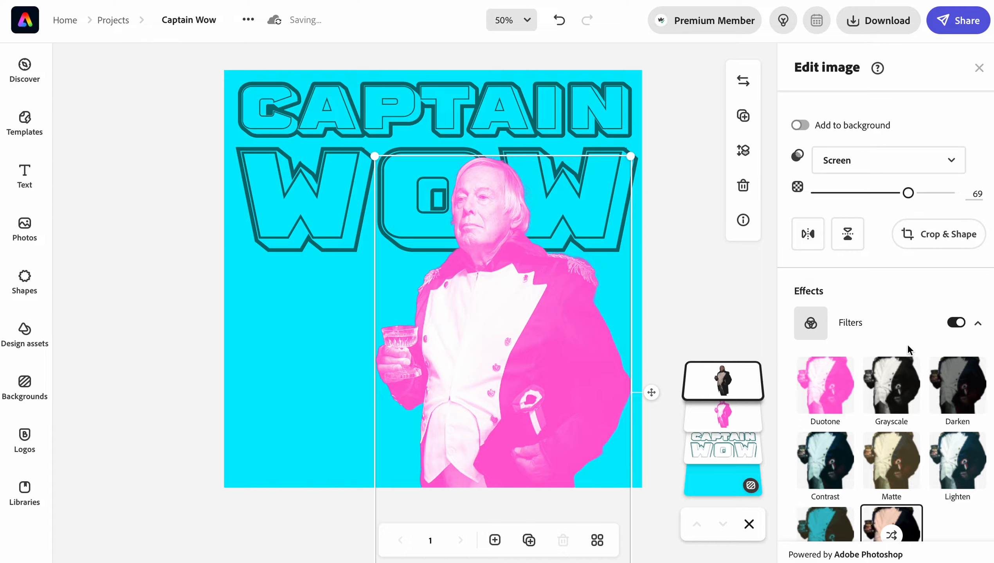
Try the Matte, Colorize, Contrast and Duotone filters on the duplicated cutout and finish with Grayscale
scroll(887, 394, "down", 1)
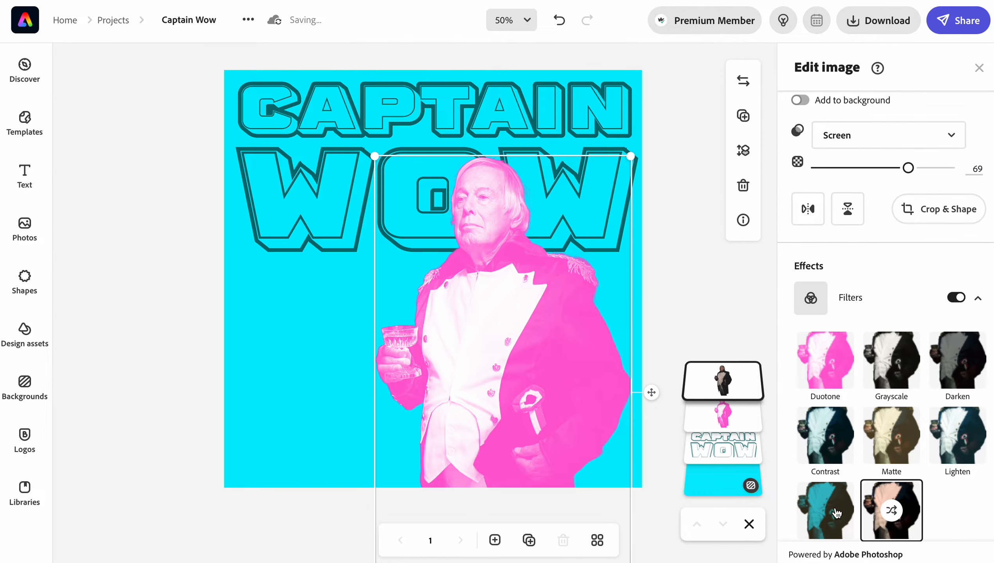
left_click(898, 462)
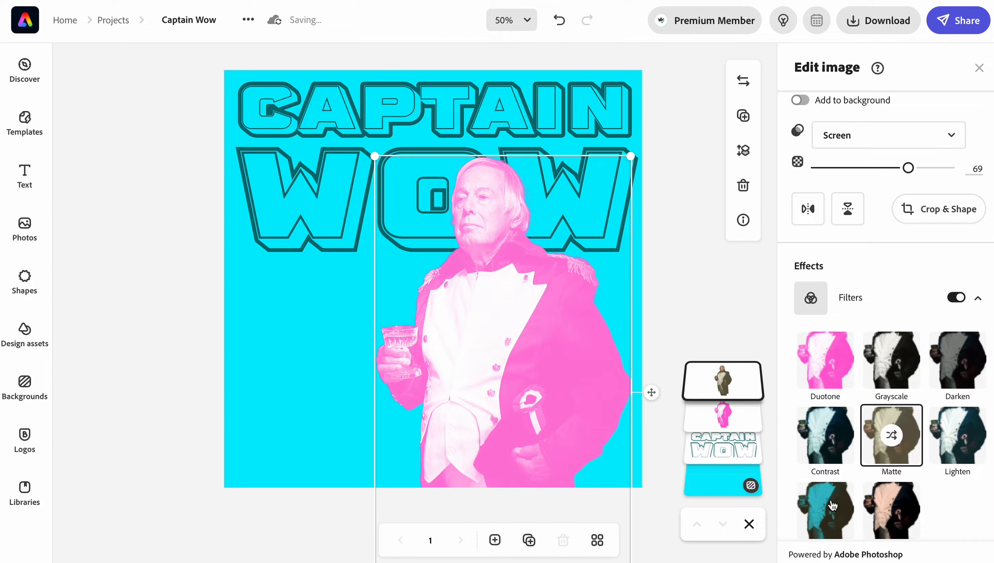
left_click(833, 506)
left_click(824, 438)
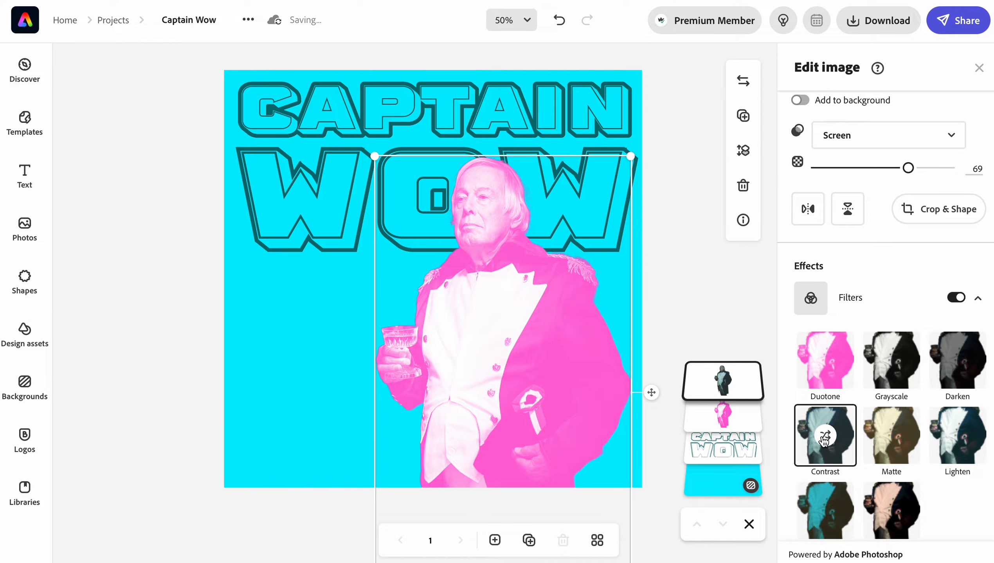
left_click(832, 378)
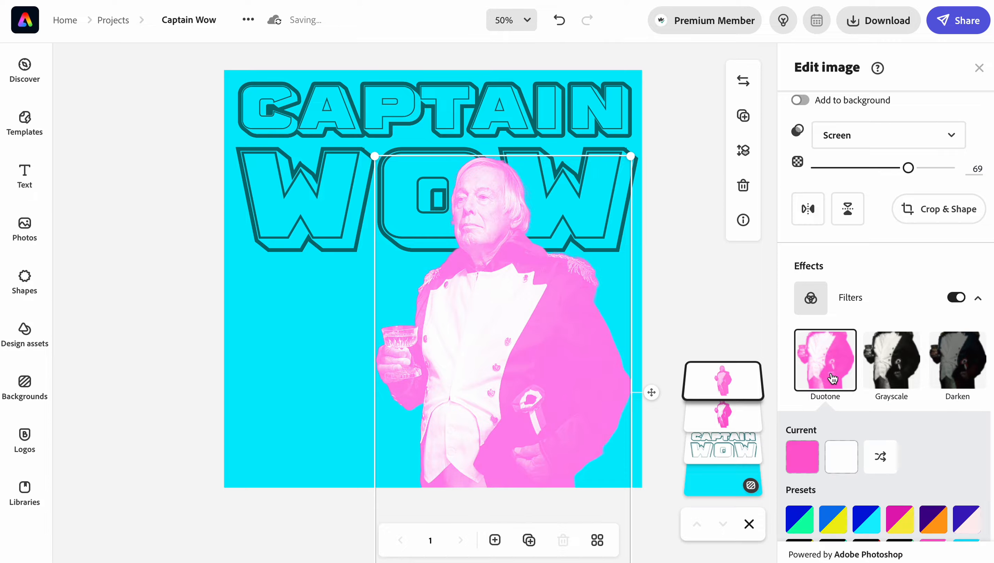
left_click(892, 379)
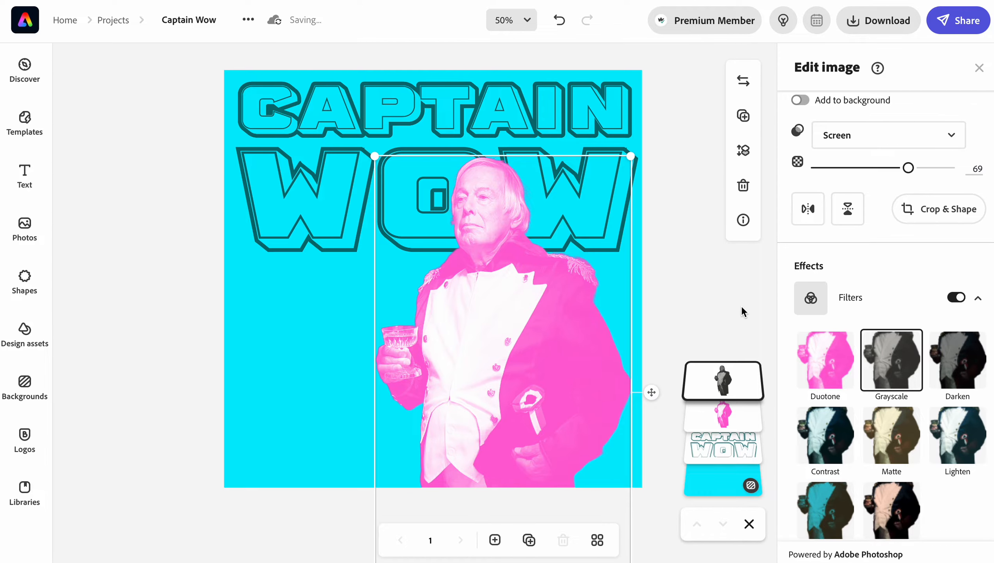
left_click_drag(905, 170, 885, 240)
left_click(744, 304)
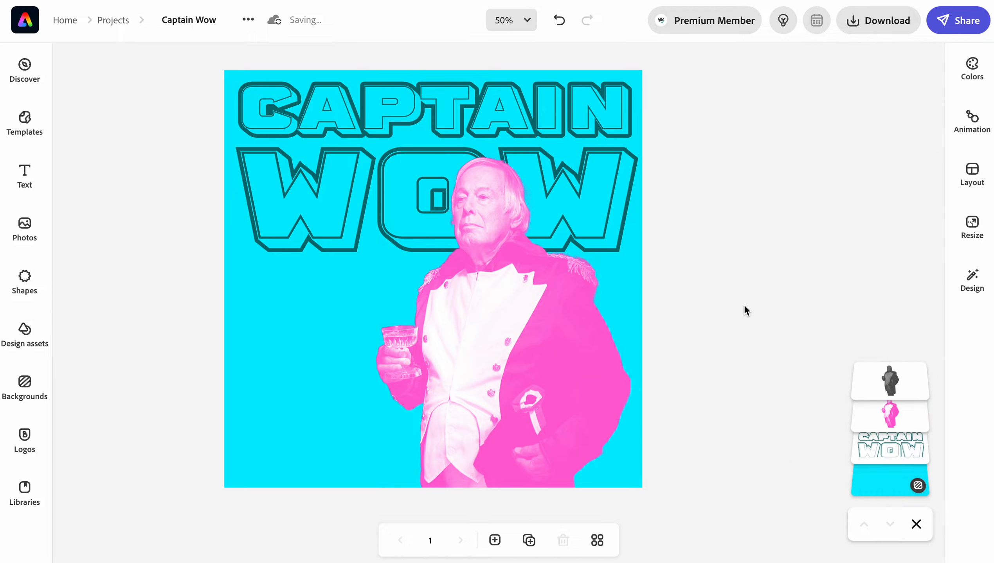
Add a new text reading "I RUN THIS SHI#!" in the empty area beside the officer
left_click(26, 185)
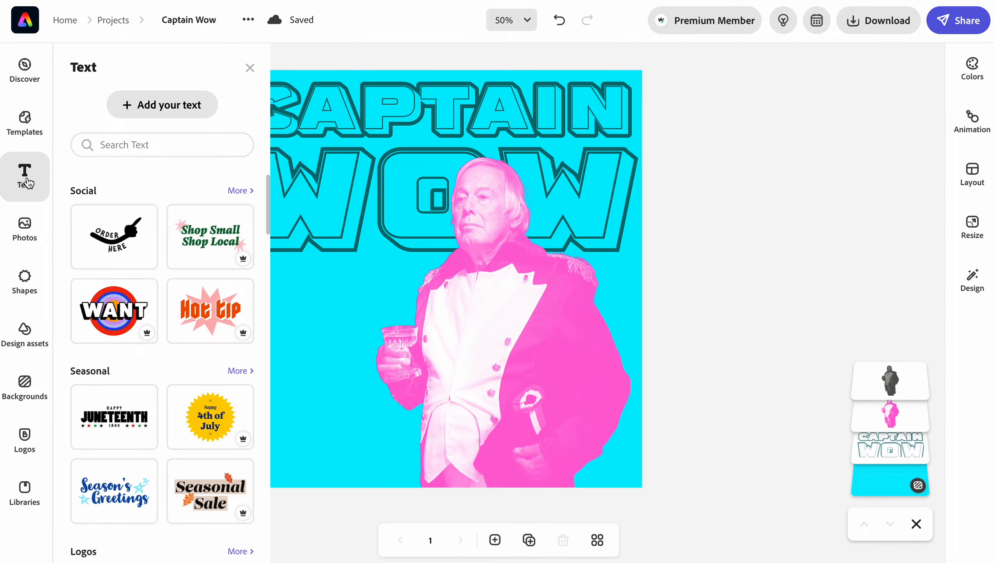
left_click(147, 120)
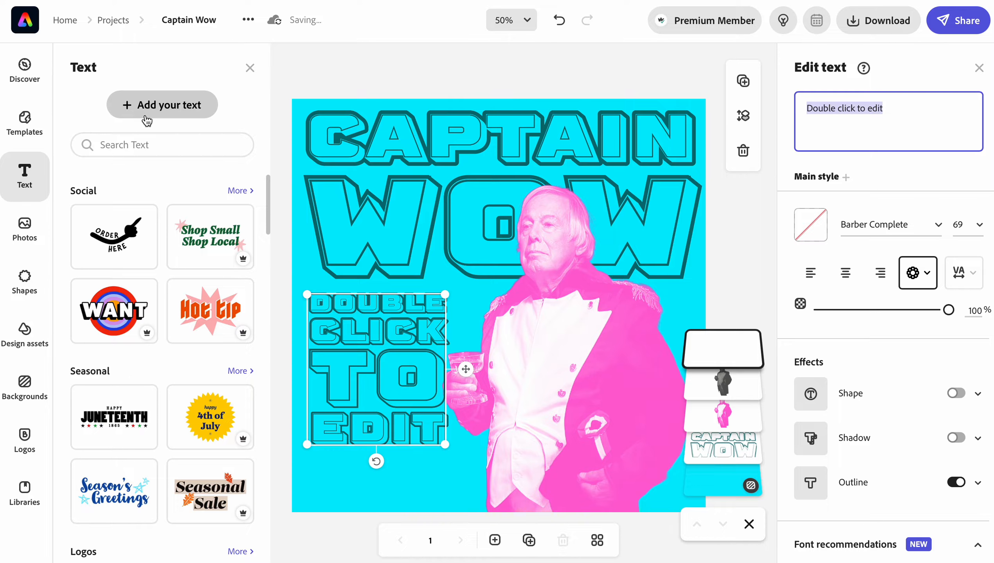
type("I RU")
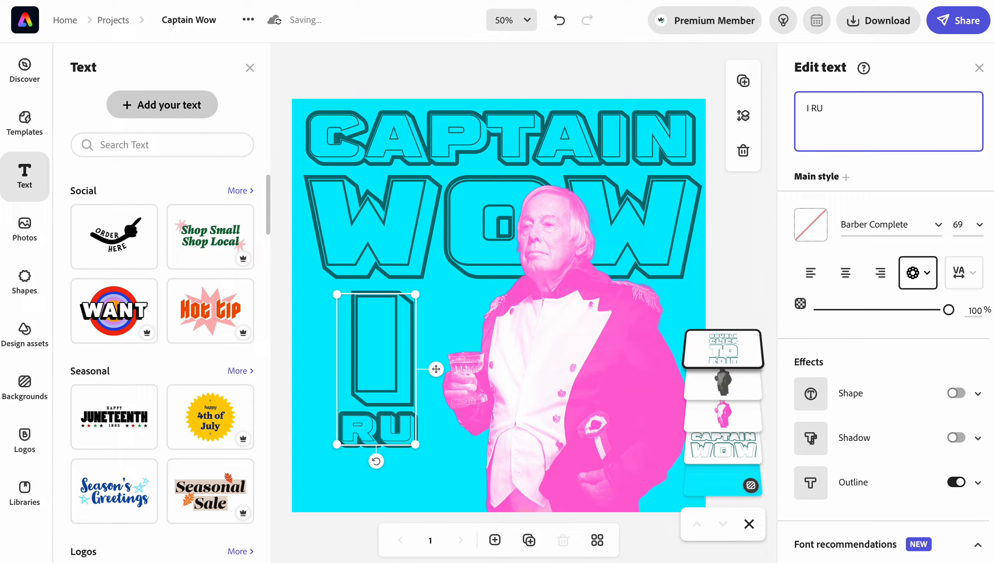
type(" THIS SHI")
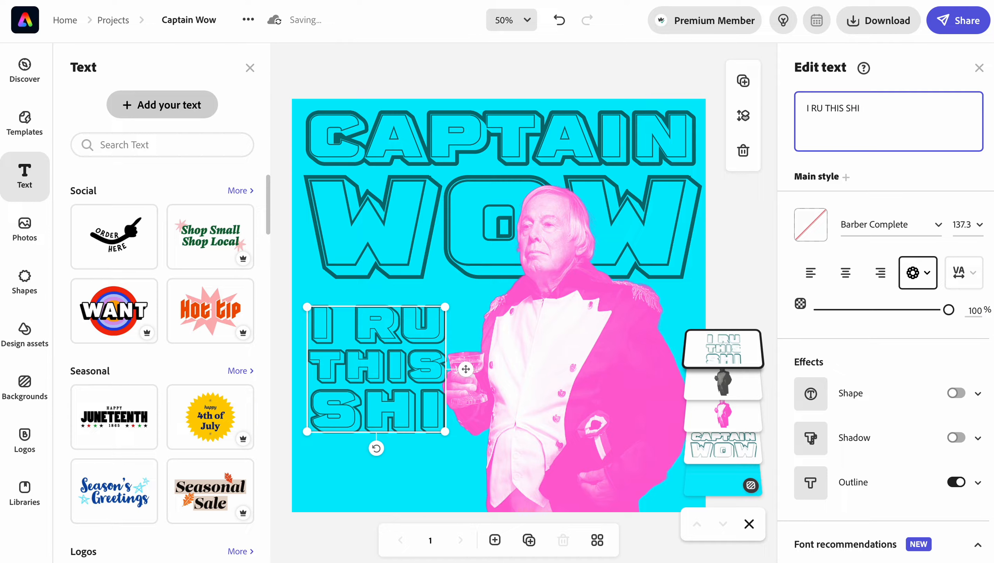
type("#")
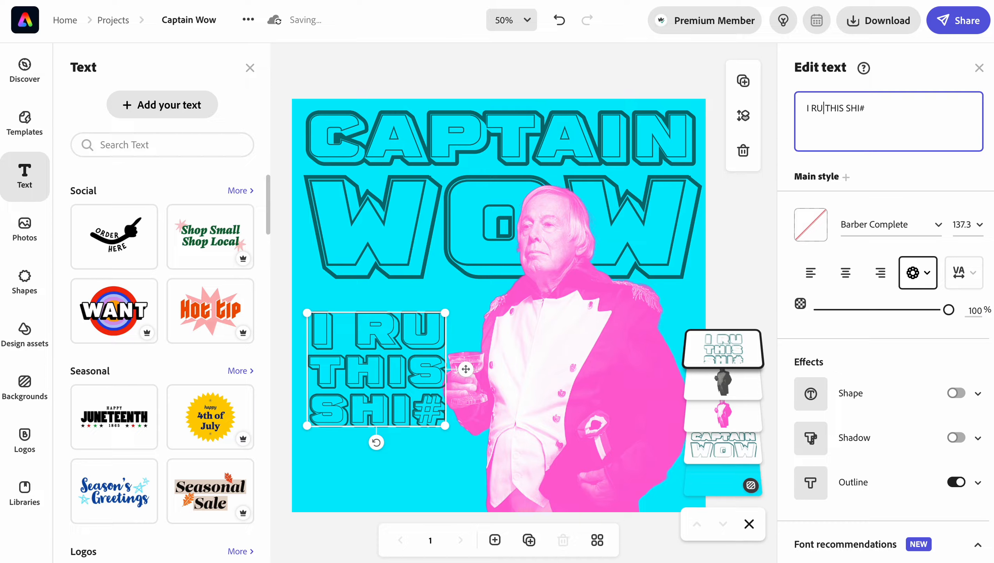
type("N")
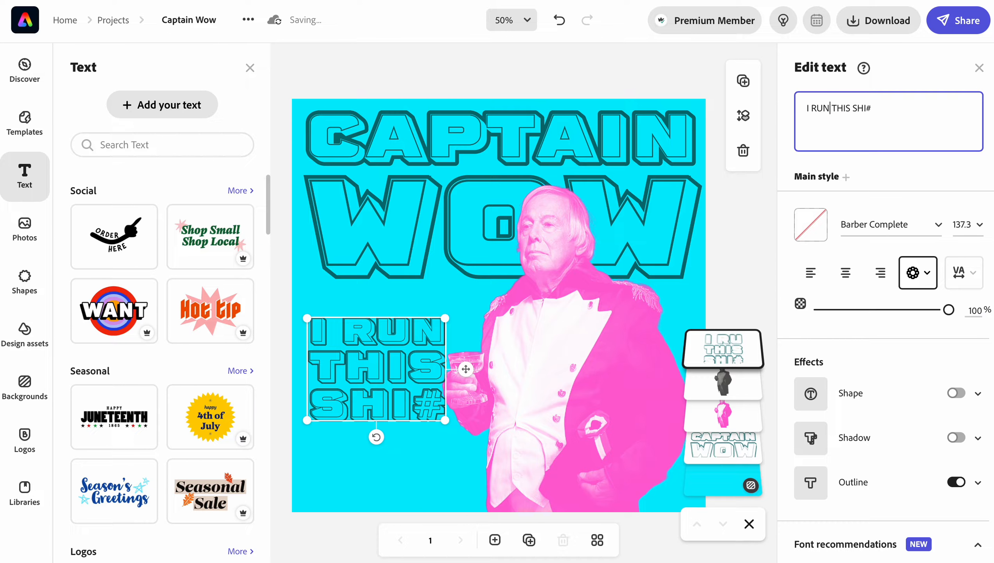
left_click(879, 107)
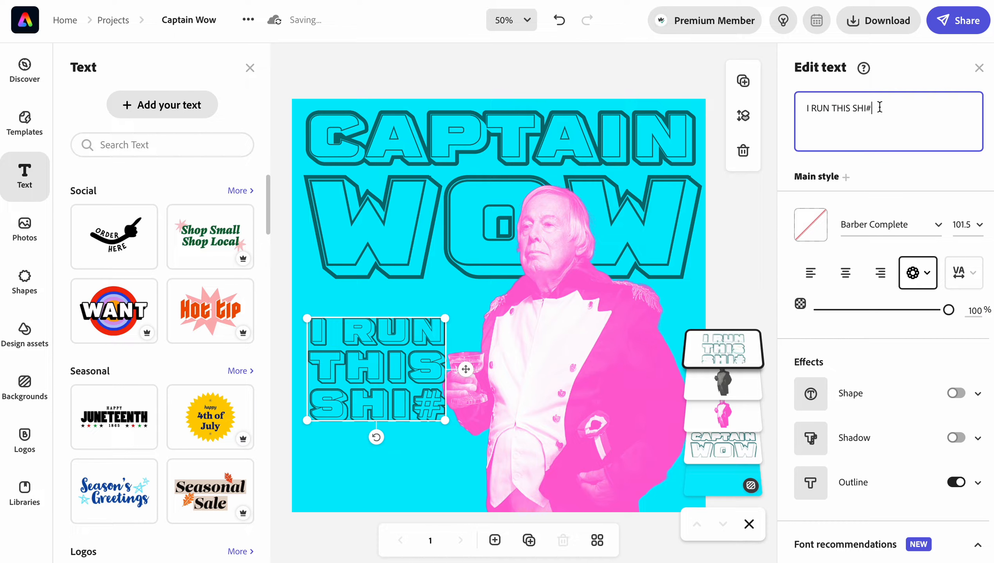
type("!")
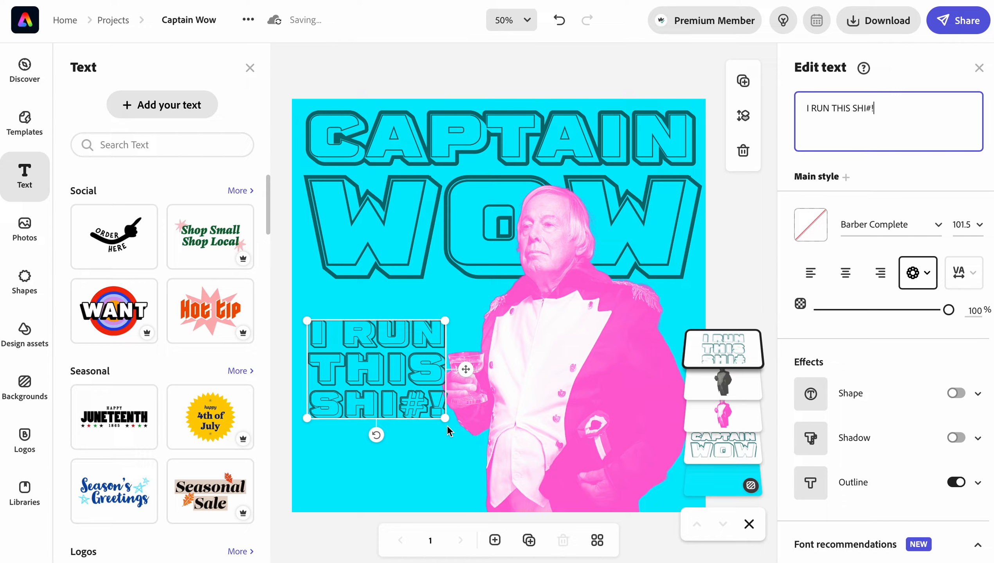
Reshape the "I RUN THIS SHI#!" text into a tall, narrow stack and set its line spacing to 62
left_click_drag(446, 420, 409, 480)
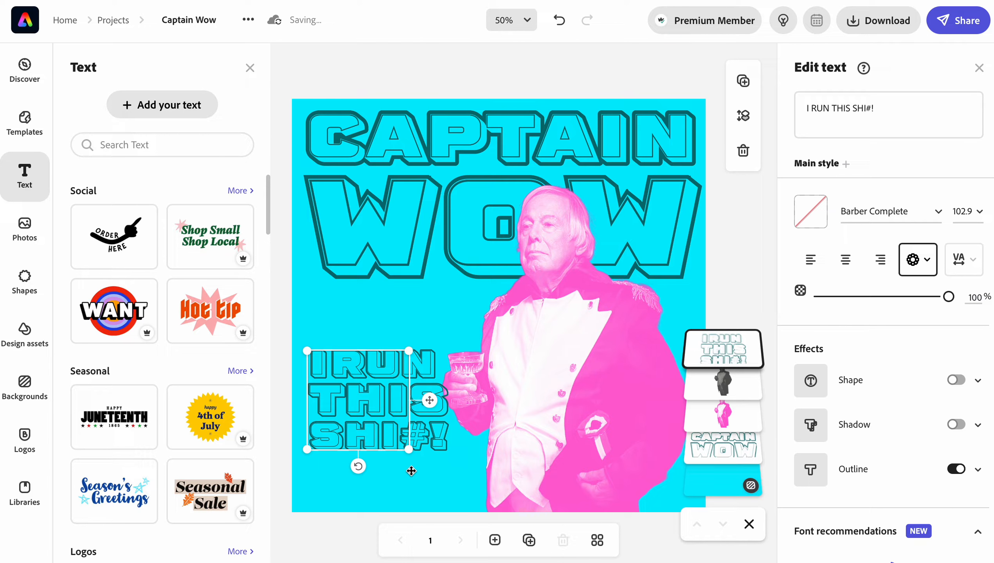
left_click_drag(408, 449, 406, 492)
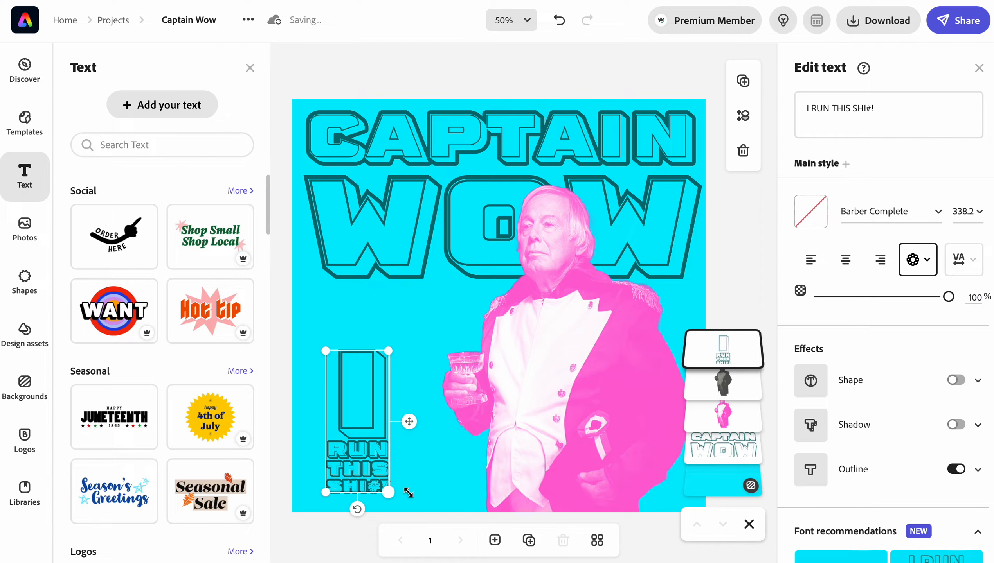
left_click(956, 270)
left_click_drag(853, 318, 887, 318)
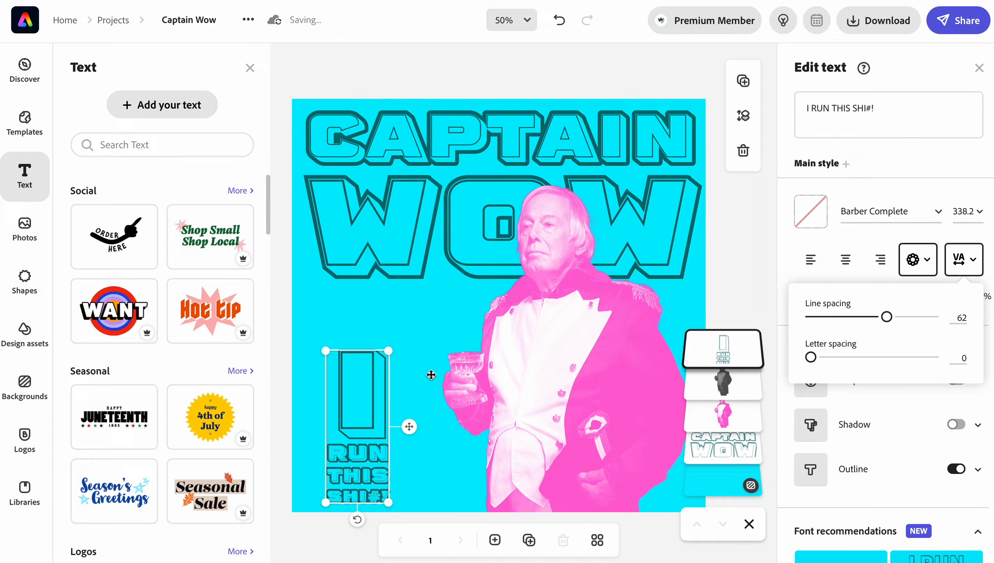
Scale the stacked tagline down to font size 196.5 and place it beside the officer's glass, below WOW
left_click_drag(388, 350, 444, 312)
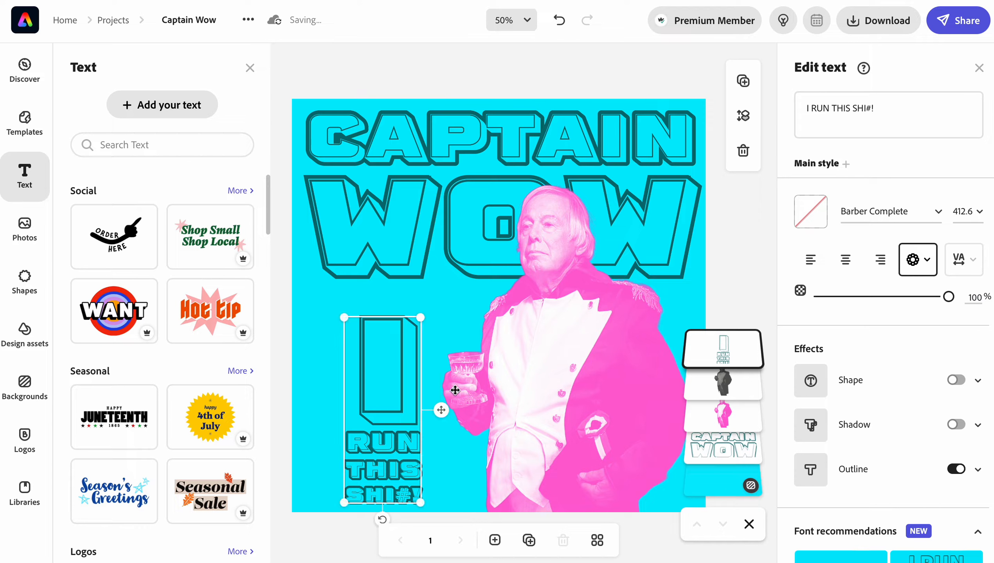
left_click_drag(441, 410, 427, 405)
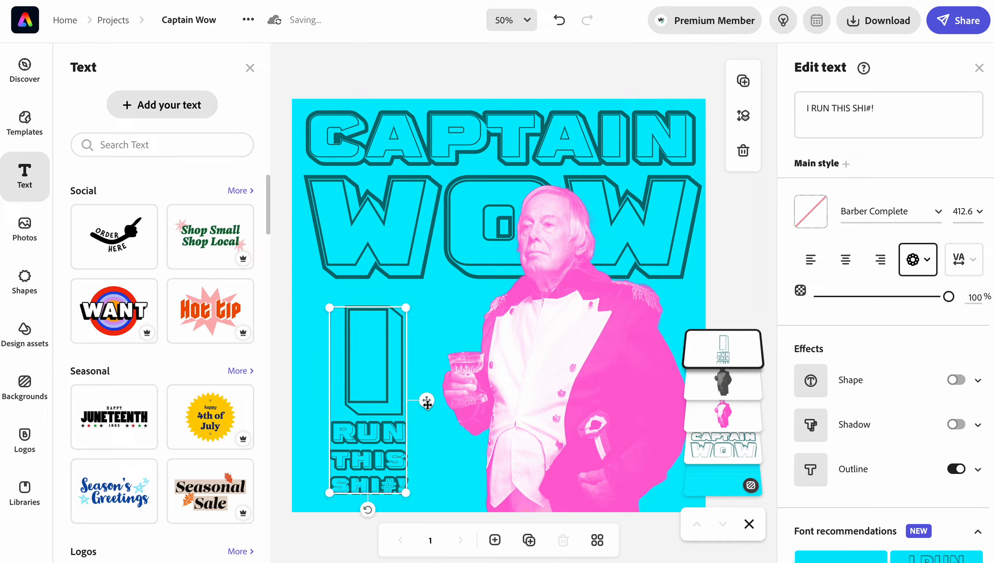
left_click_drag(405, 309, 382, 377)
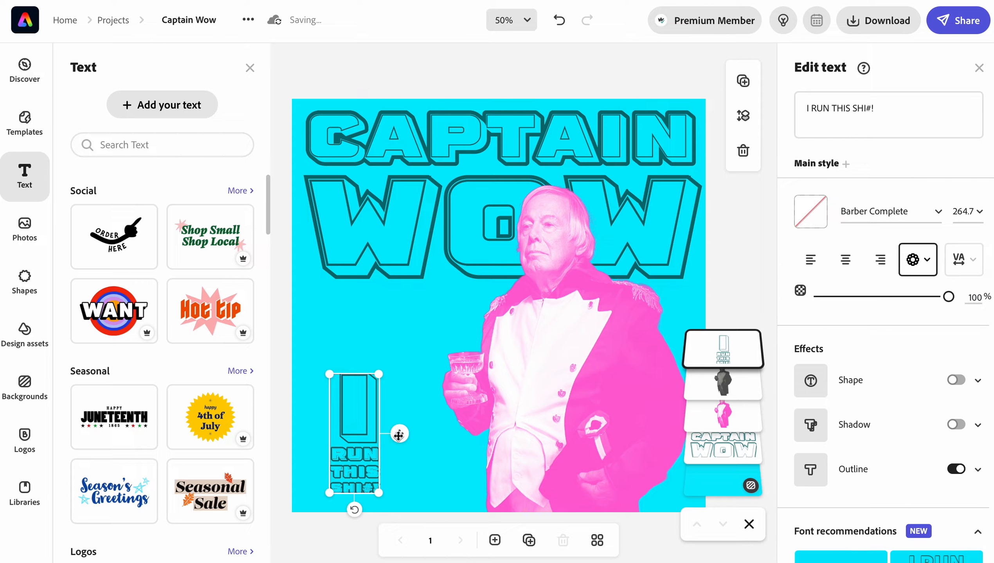
left_click_drag(399, 434, 385, 357)
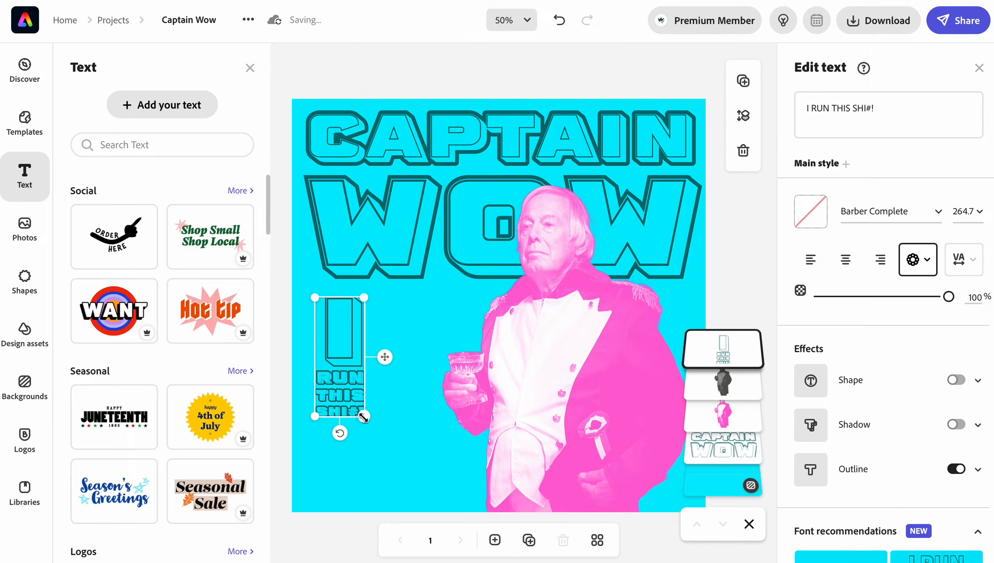
left_click_drag(363, 418, 360, 385)
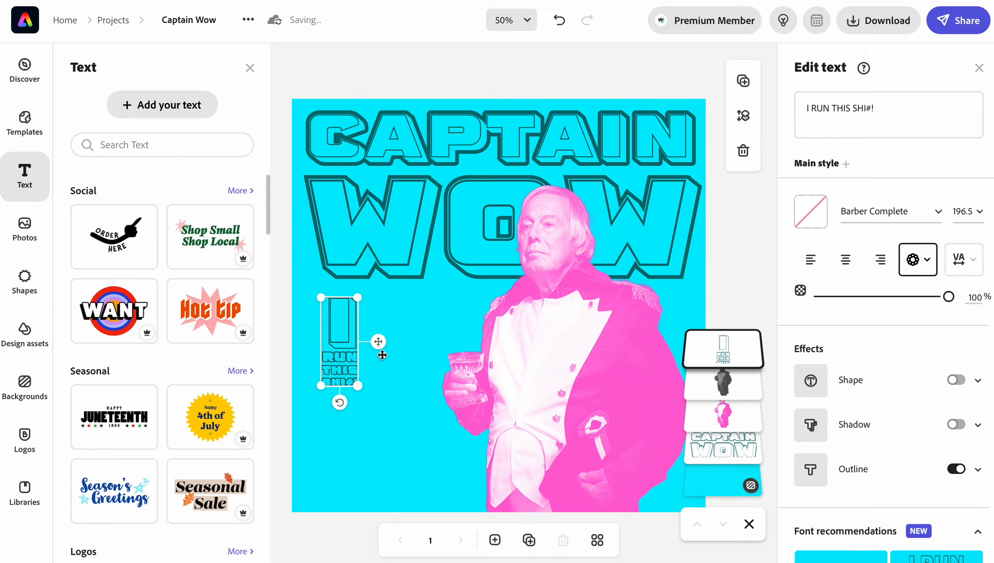
left_click_drag(385, 343, 413, 363)
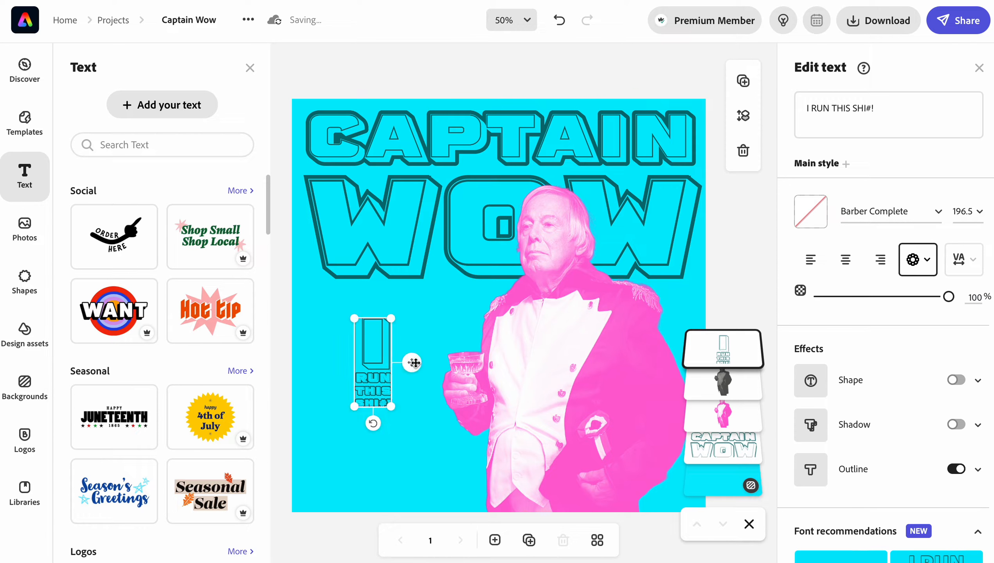
Replace the tagline's dynamic text layout with centre alignment after trying left alignment
left_click(811, 263)
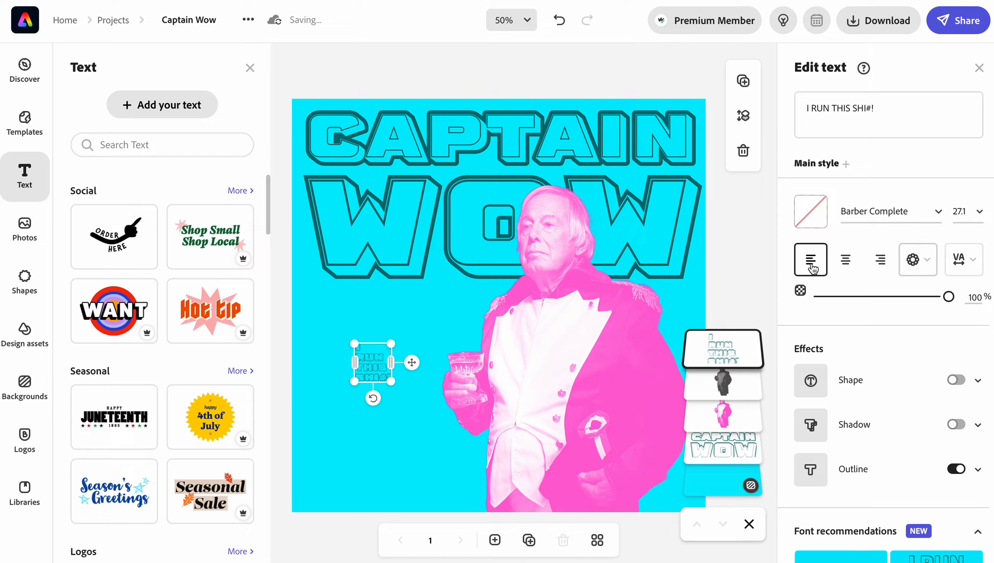
left_click(845, 260)
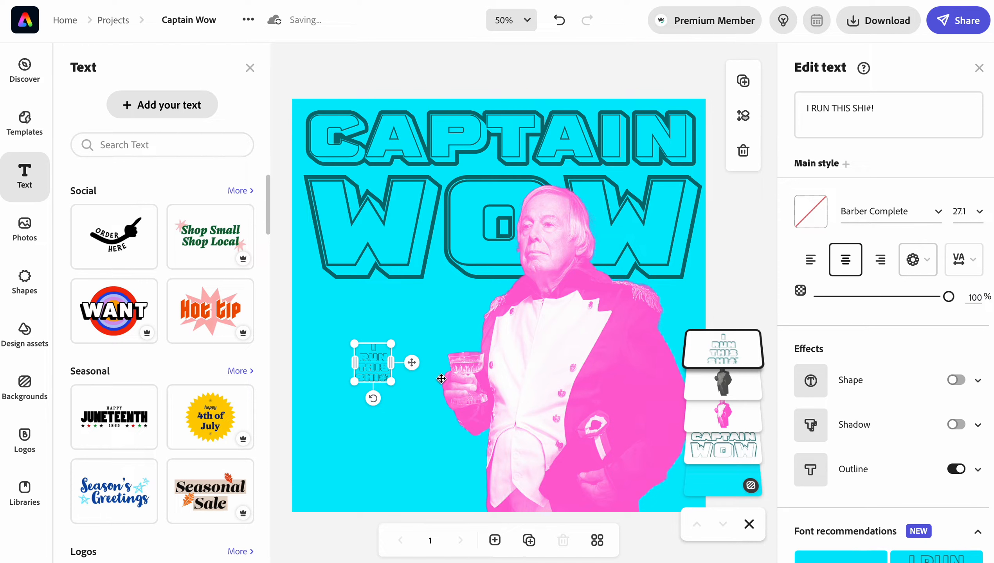
Place the tagline on the officer's white shirt front and tilt it slightly clockwise
left_click_drag(411, 364, 606, 336)
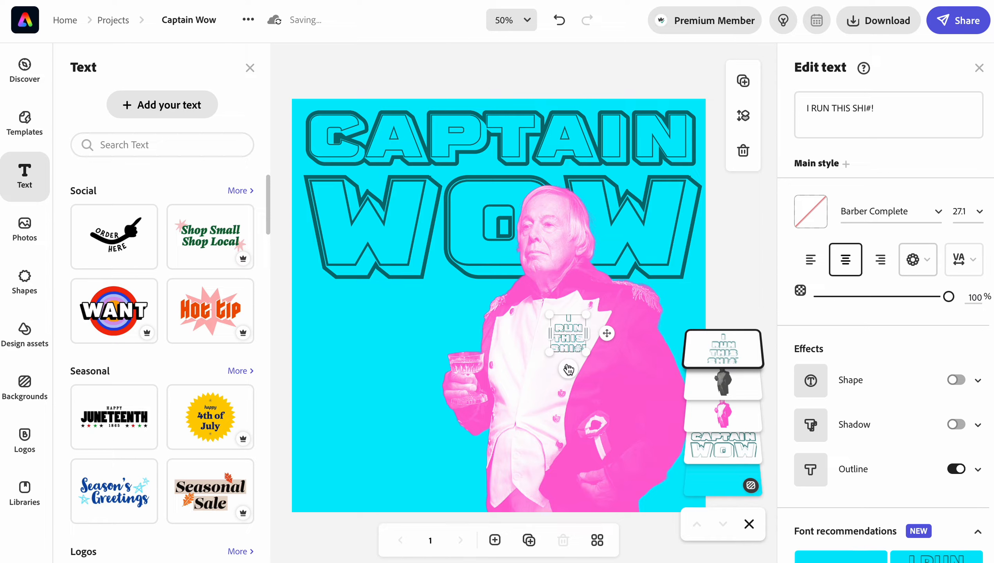
left_click_drag(568, 370, 560, 371)
left_click(368, 352)
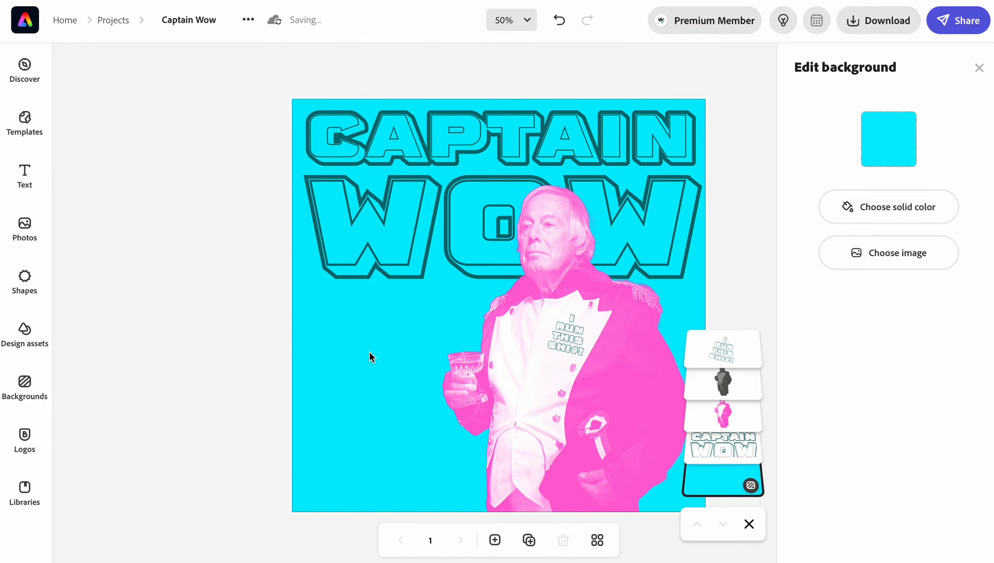
Insert the Parental Advisory label from the Assets 1 library, halve its size and place it in the graphic's lower-left corner
left_click(26, 493)
left_click(190, 428)
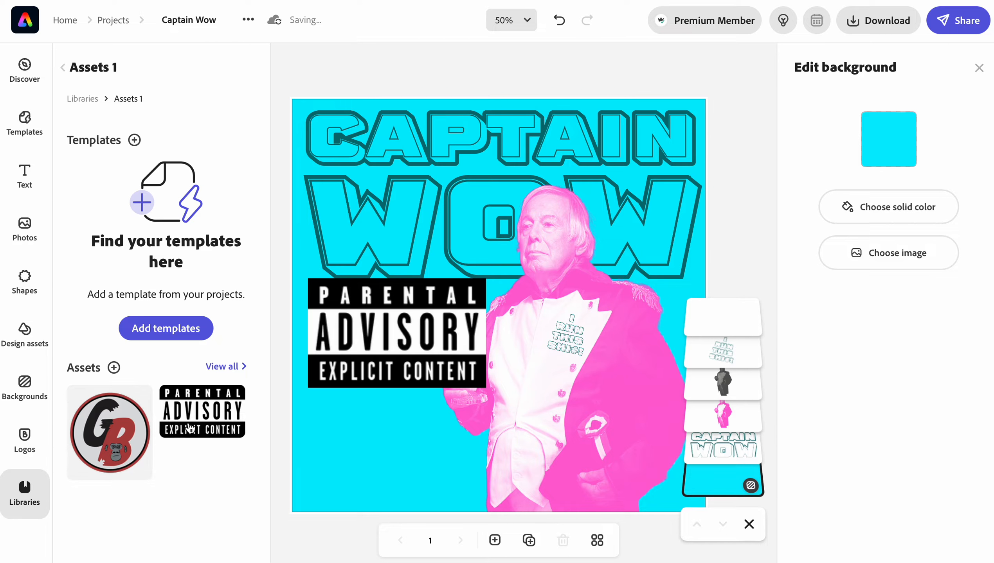
left_click(375, 323)
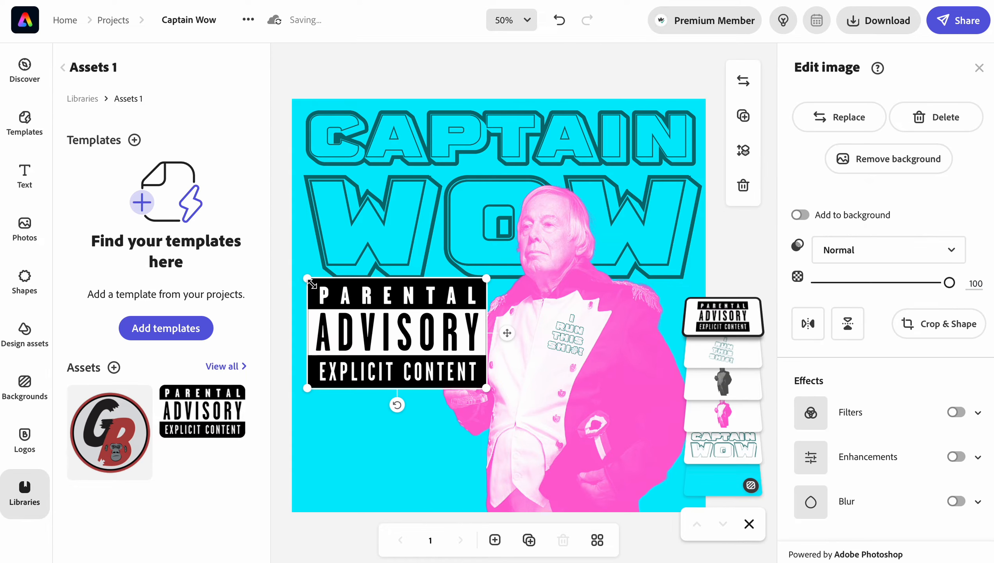
left_click_drag(308, 279, 398, 334)
left_click_drag(507, 361, 439, 464)
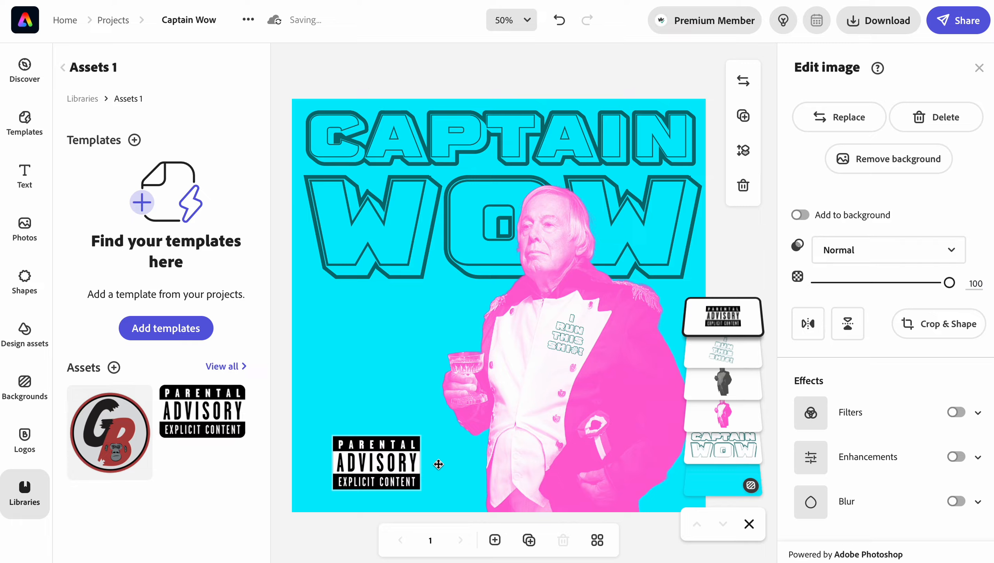
Move the tagline off the officer to above the Parental Advisory label, enlarged to font size 67.1 and tilted counter-clockwise
left_click(572, 342)
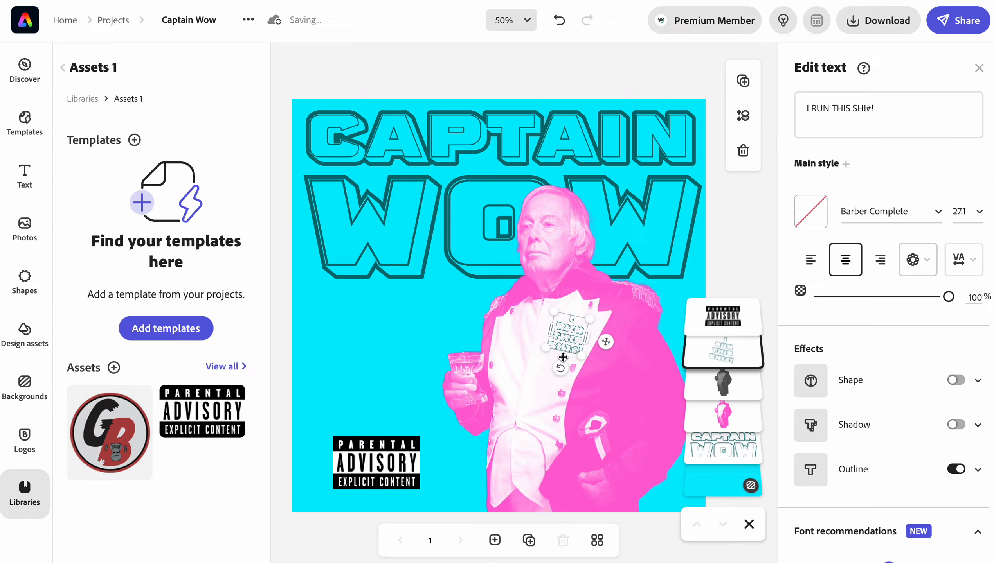
left_click_drag(587, 365, 579, 367)
left_click_drag(597, 329, 424, 401)
mouse_move(429, 353)
left_mouse_down()
mouse_move(429, 337)
mouse_move(427, 347)
left_mouse_up()
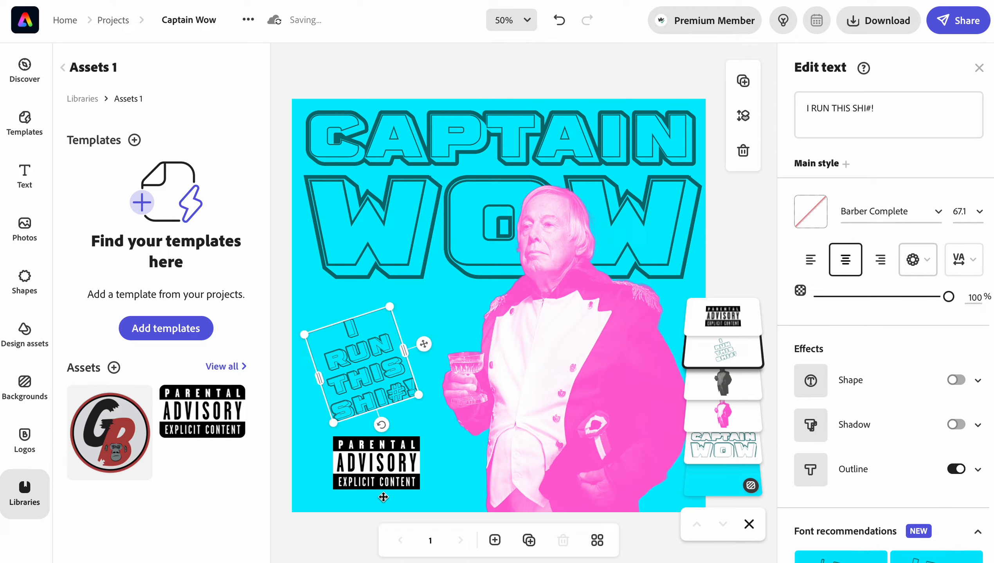
Apply a duotone filter to the Parental Advisory label with the officer's pink (#FF61D4) as shadows and white (#FFFFFF) as highlights
left_click(389, 477)
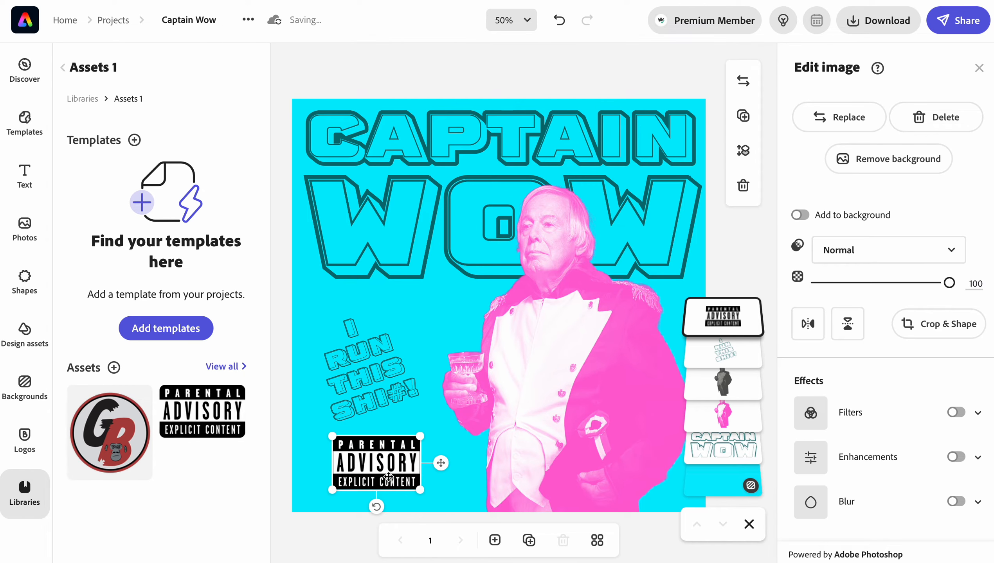
left_click(979, 415)
scroll(903, 433, "down", 2)
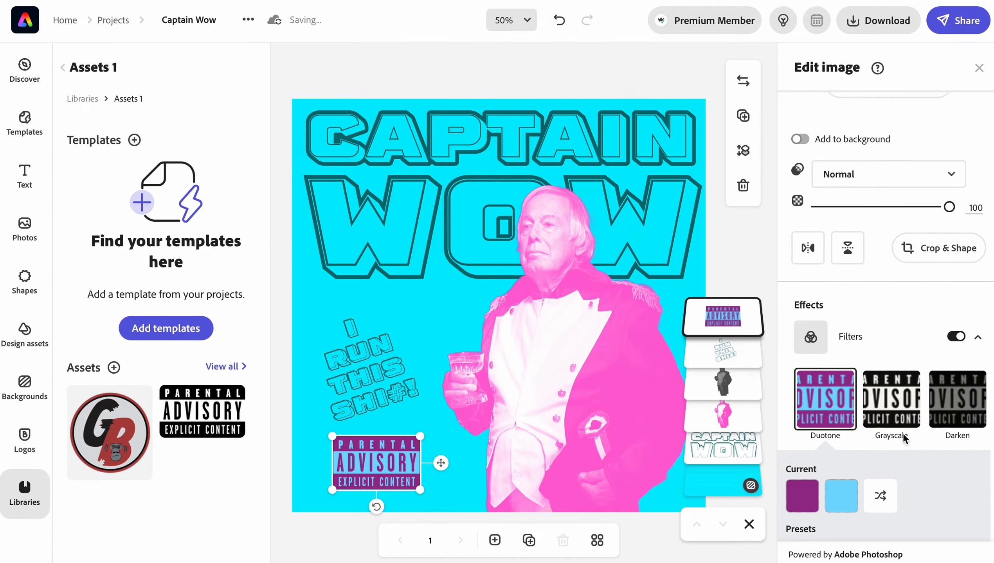
left_click(811, 485)
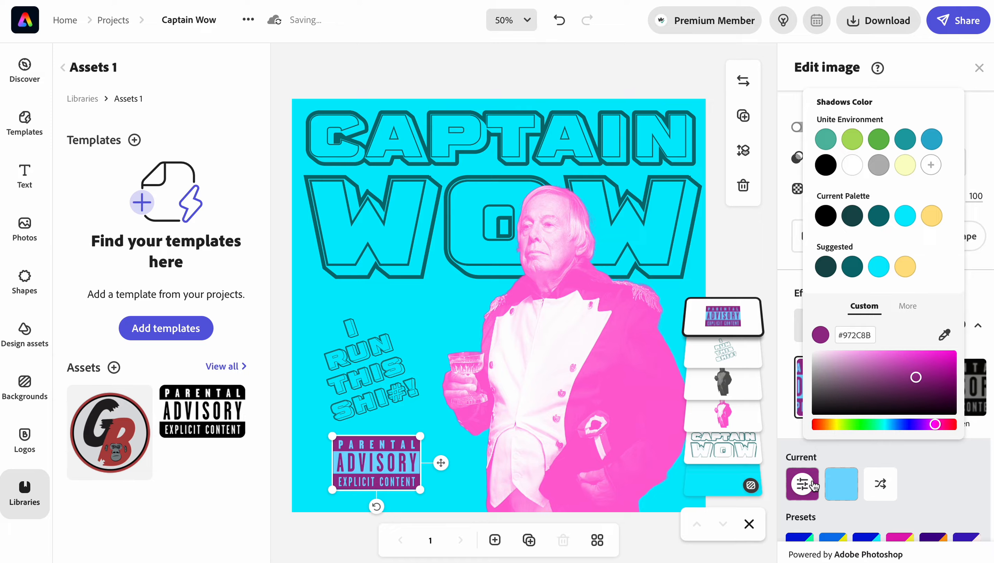
scroll(814, 486, "down", 1)
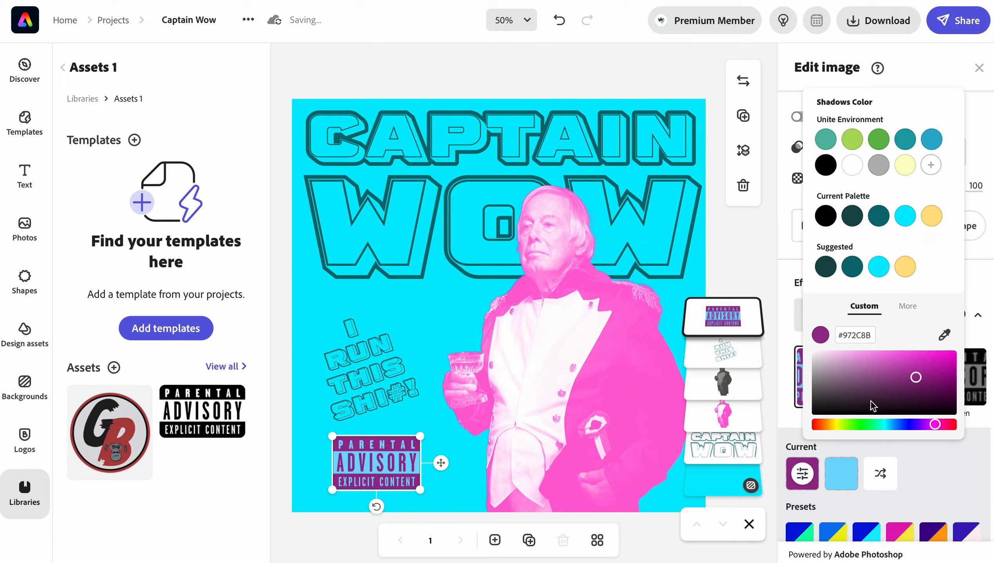
left_click(944, 335)
left_click(619, 370)
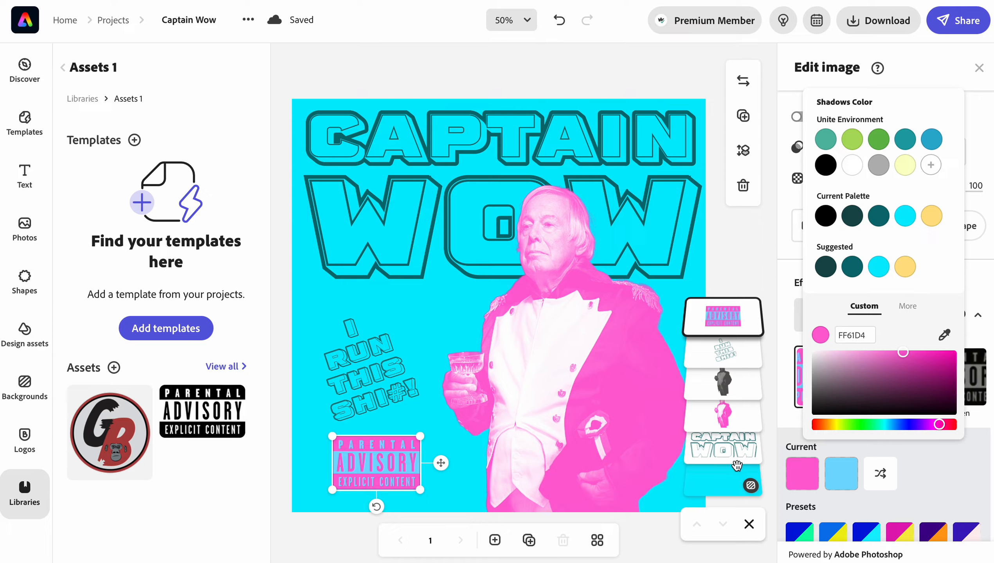
left_click(834, 478)
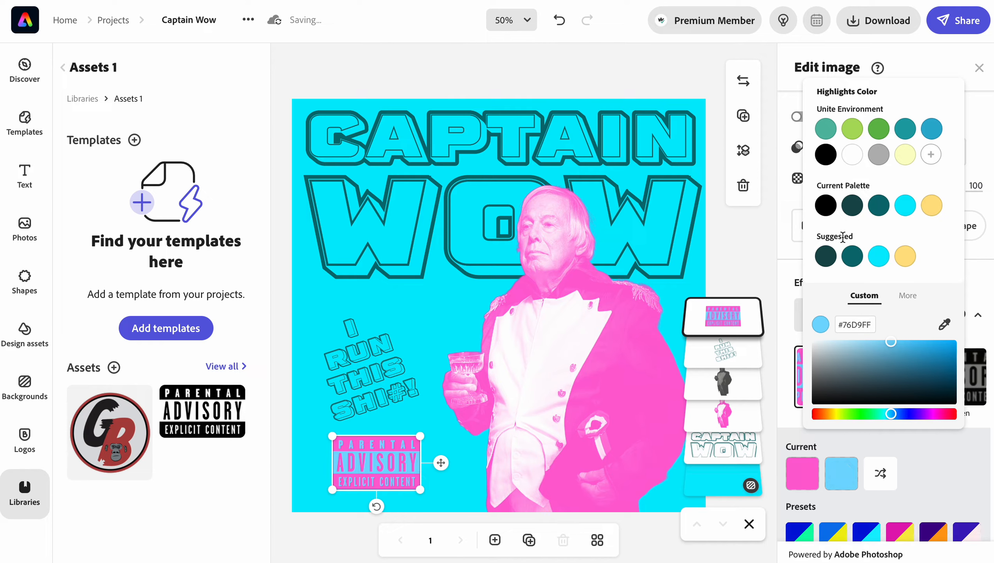
left_click(851, 161)
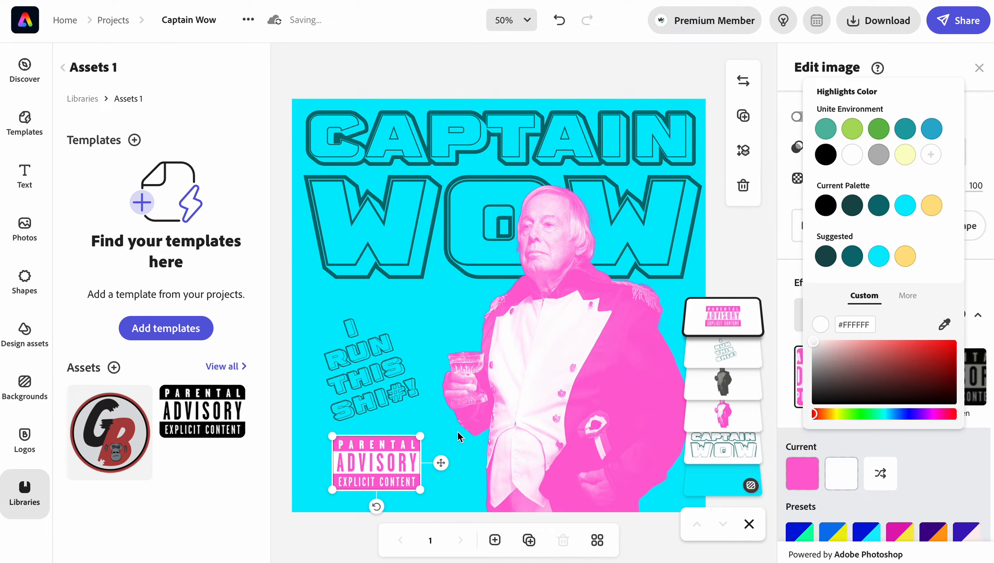
Darken the tagline's outline colour to #005153 and select its hex code for reuse
left_click(373, 409)
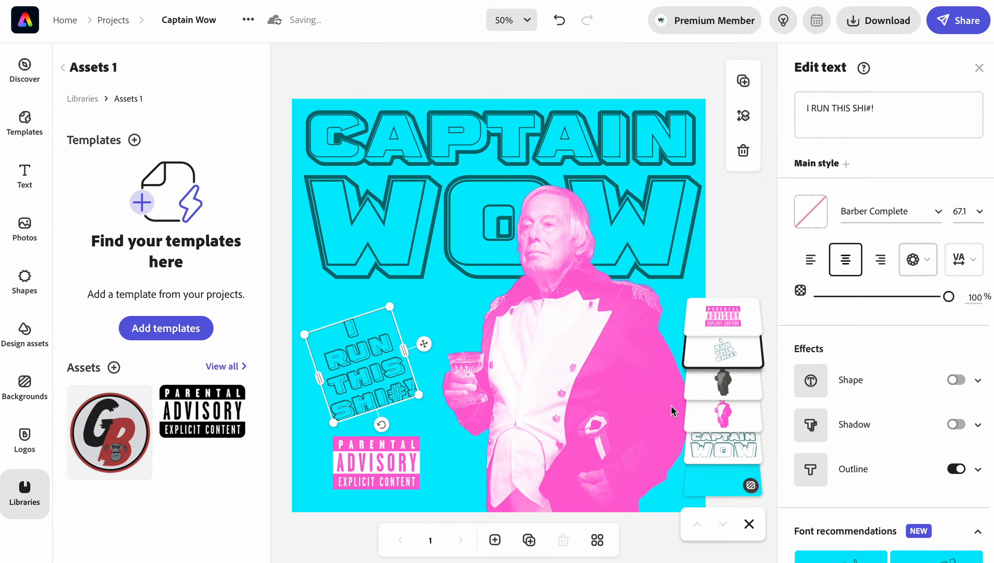
scroll(908, 335, "down", 1)
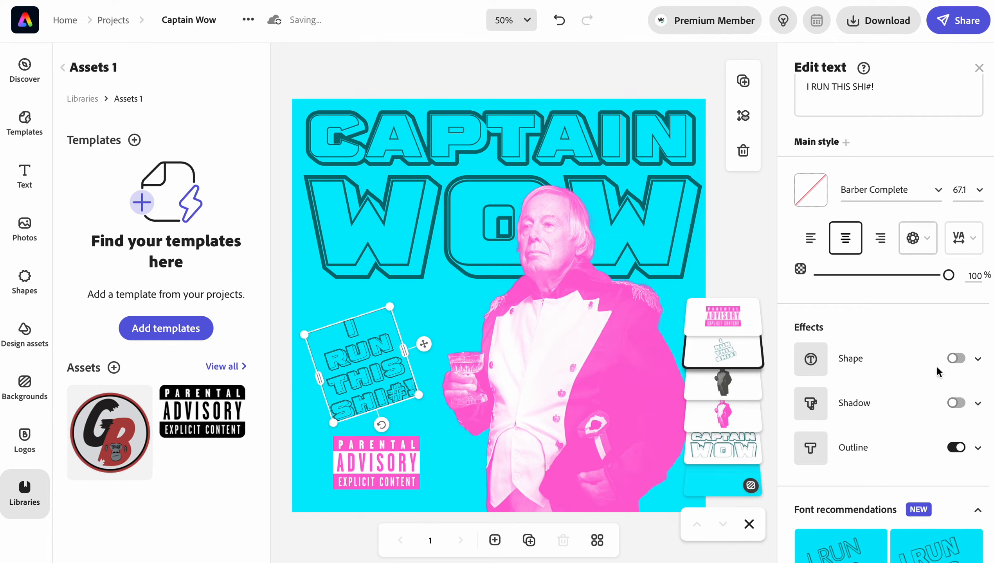
left_click(978, 448)
scroll(918, 449, "down", 5)
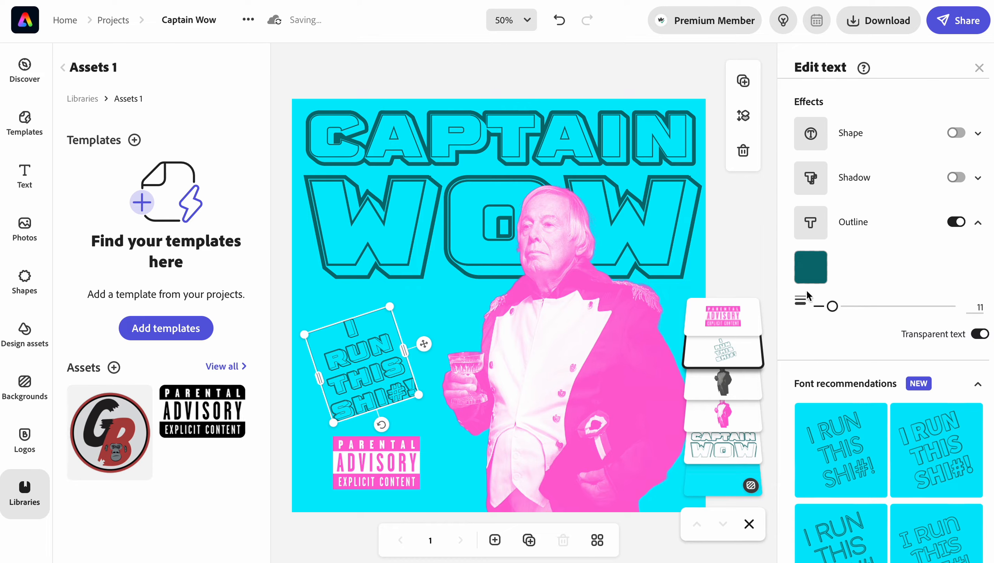
left_click(810, 268)
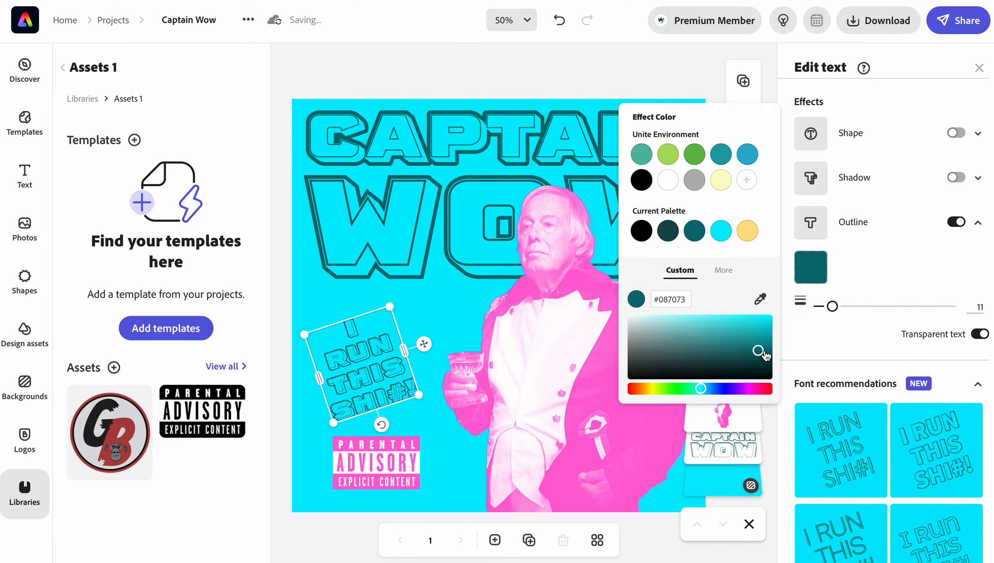
left_click_drag(763, 353, 768, 359)
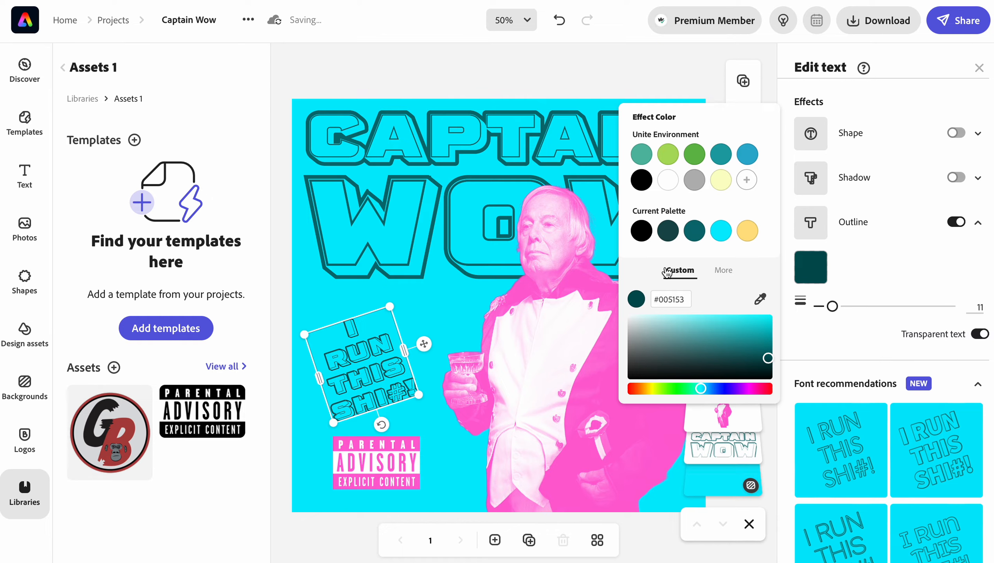
double_click(685, 300)
Try the Captain WOW title with letter spacing 4, line spacing 40 and font size 179.9, shifted slightly to re-centre it
left_click(452, 185)
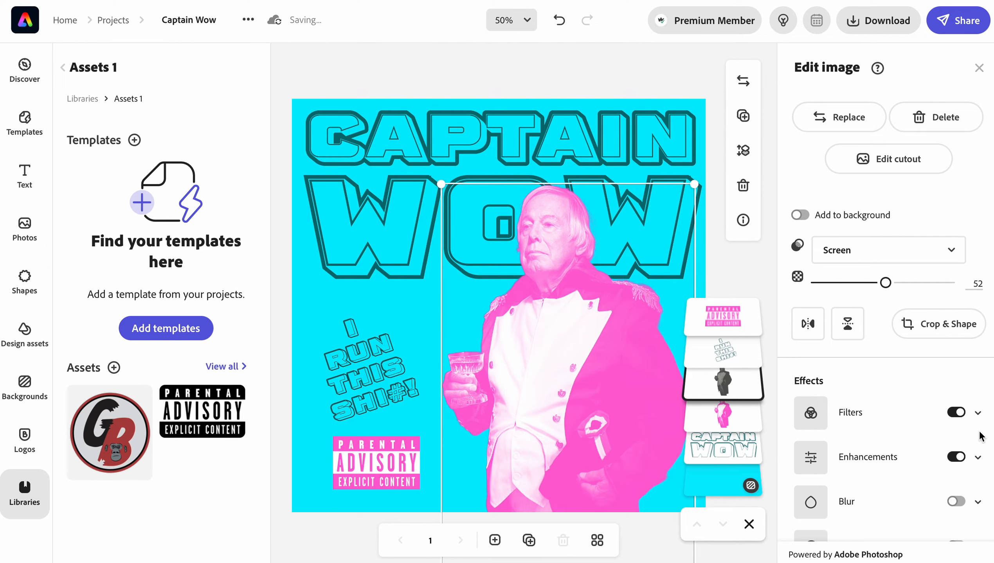
scroll(979, 437, "down", 1)
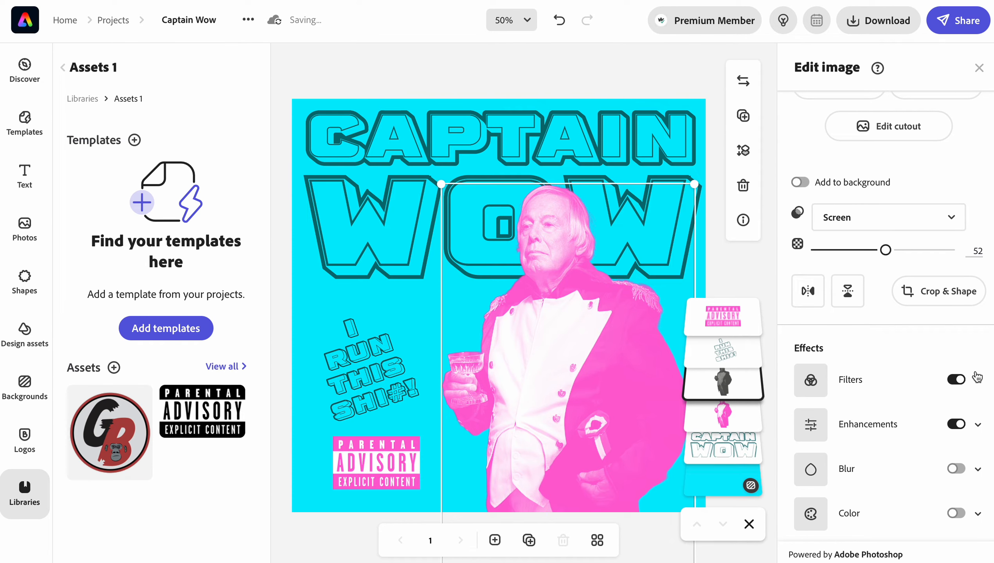
left_click(520, 157)
left_click(962, 260)
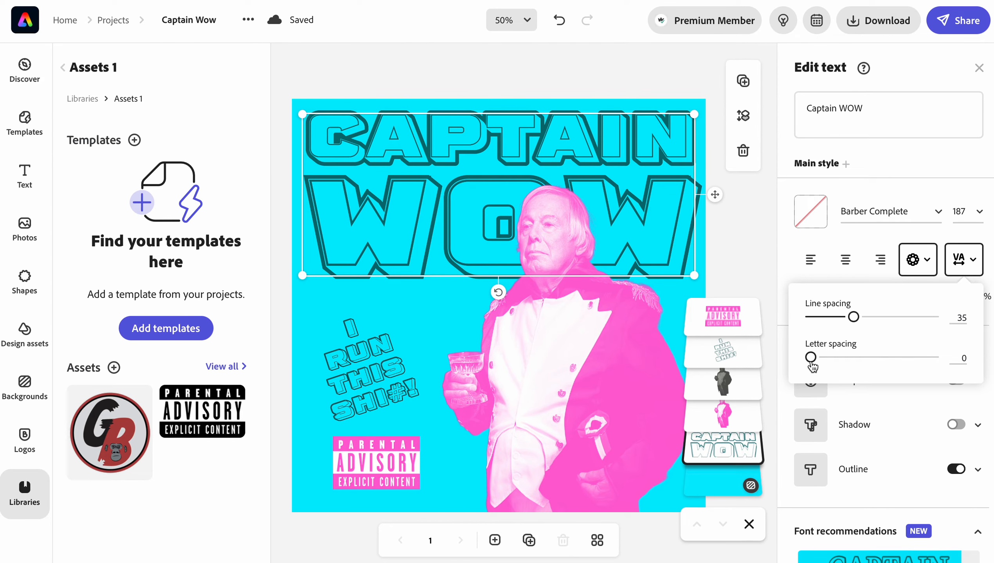
left_click_drag(813, 364, 816, 364)
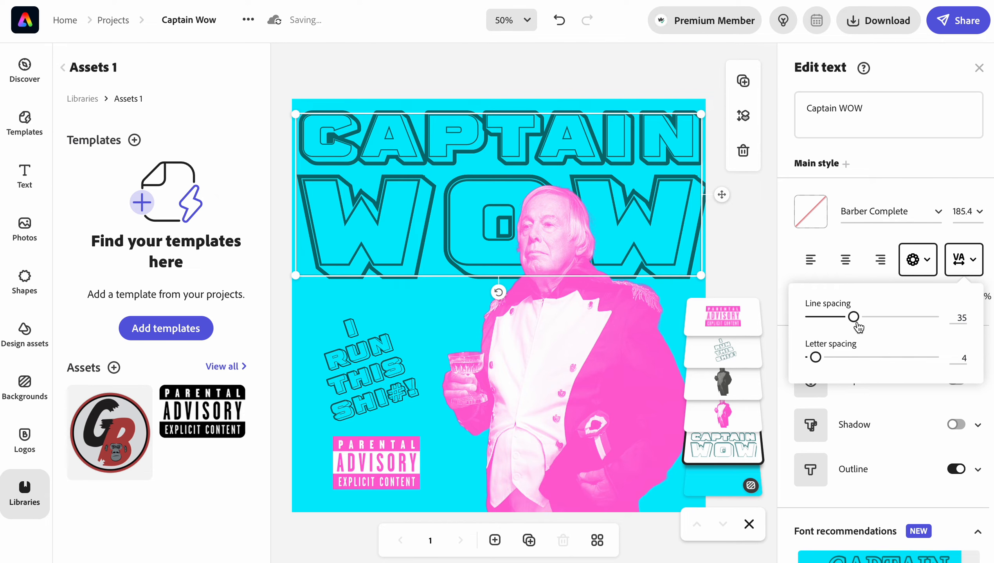
left_click_drag(853, 317, 860, 318)
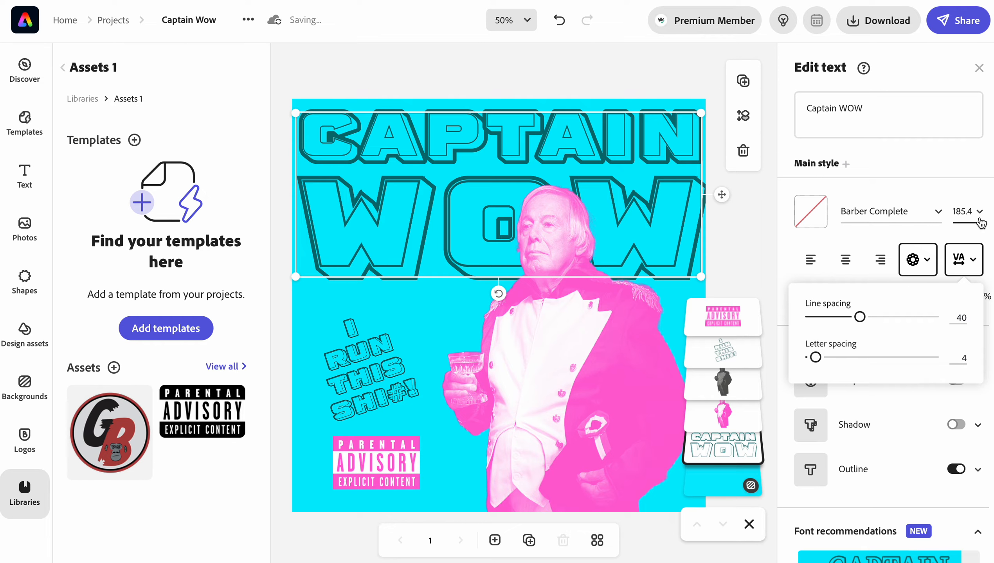
left_click_drag(700, 113, 690, 118)
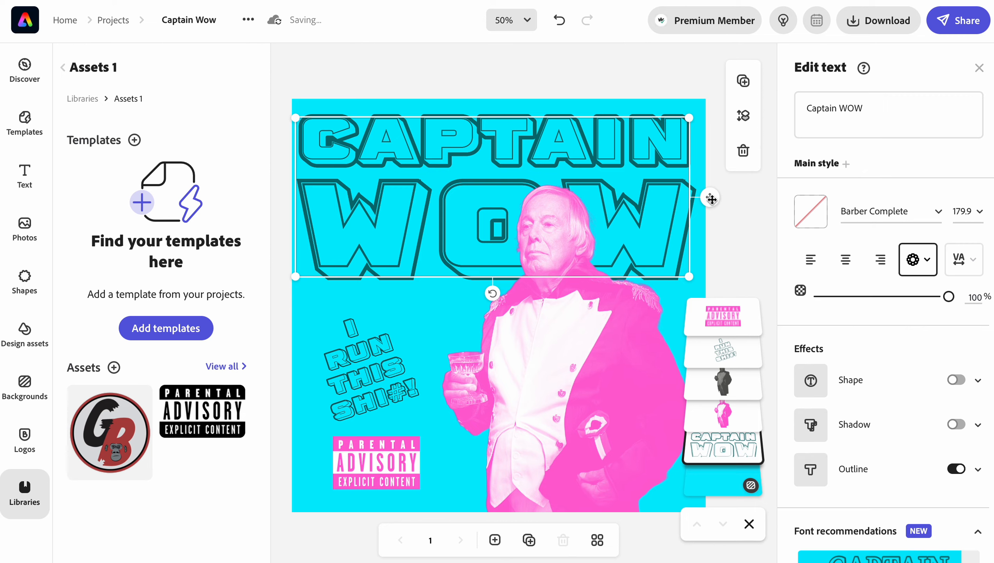
left_click_drag(710, 198, 716, 201)
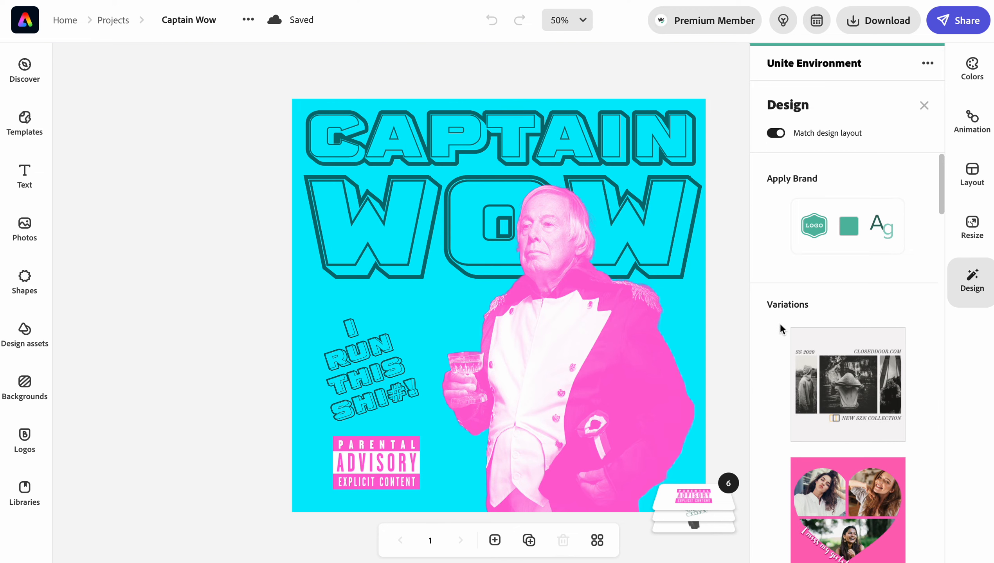
Set the Captain WOW title's outline colour to #005153 to match the tagline
left_click(678, 250)
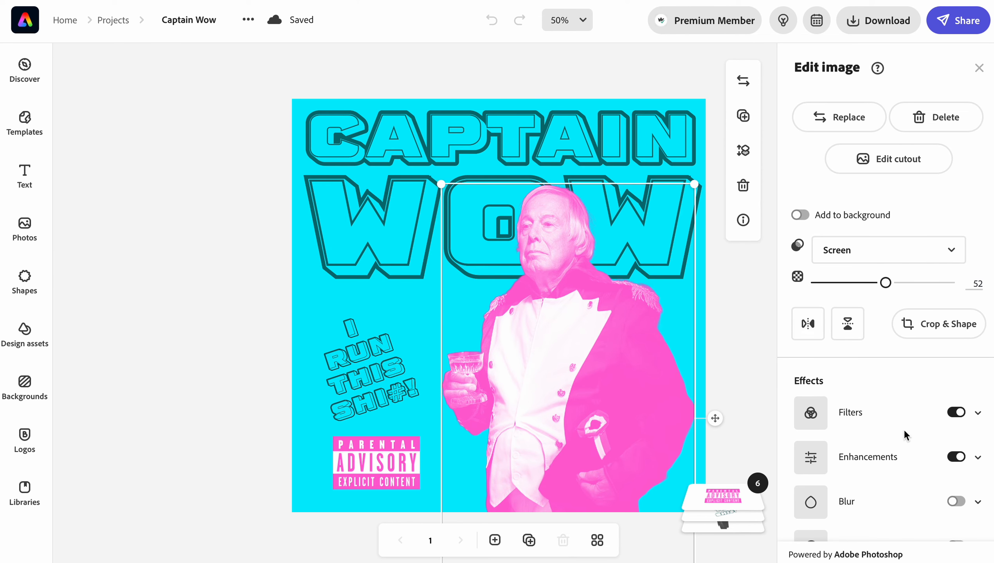
left_click(652, 136)
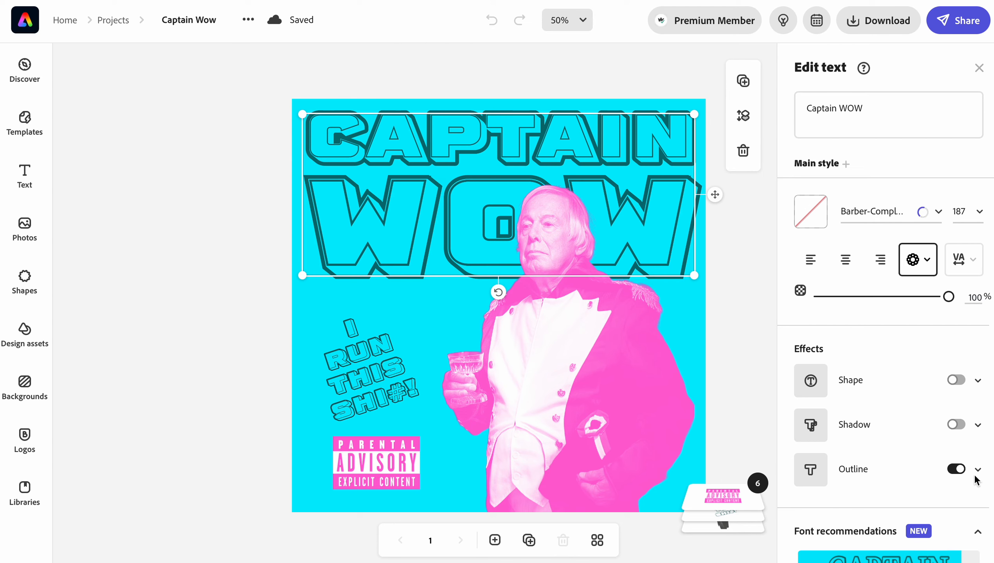
scroll(974, 479, "down", 5)
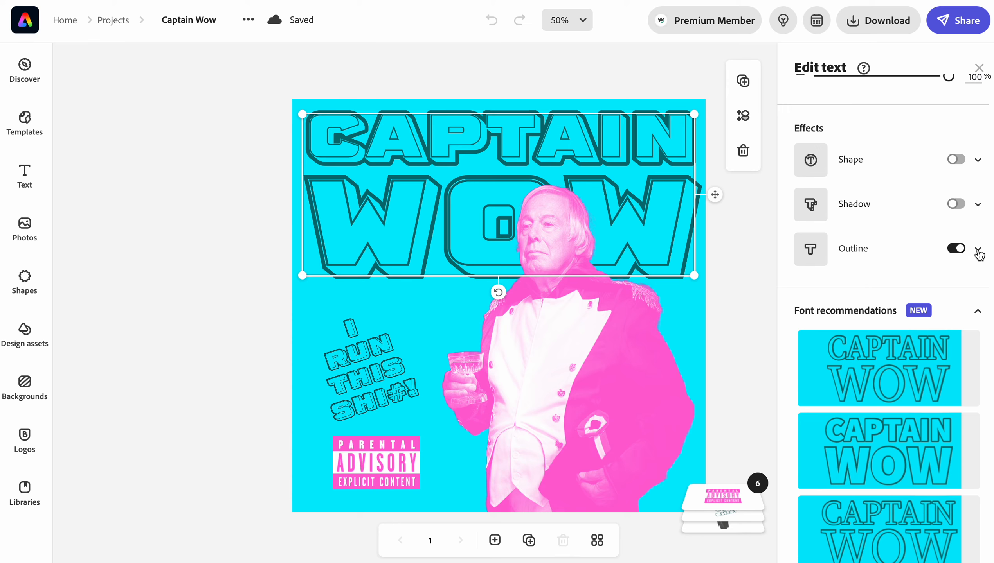
left_click(978, 250)
left_click(797, 298)
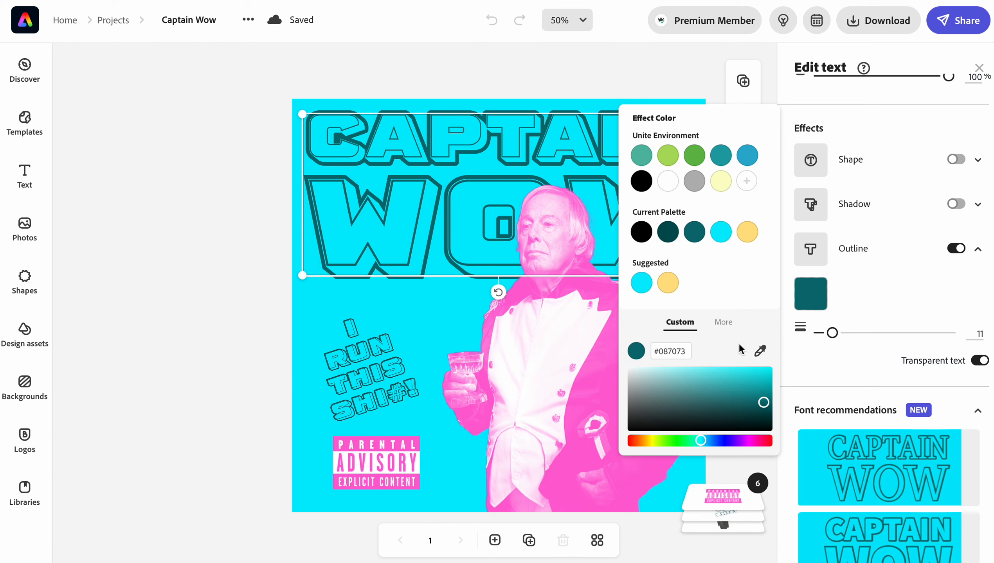
triple_click(687, 348)
type("#005153")
key("Return")
key("Return")
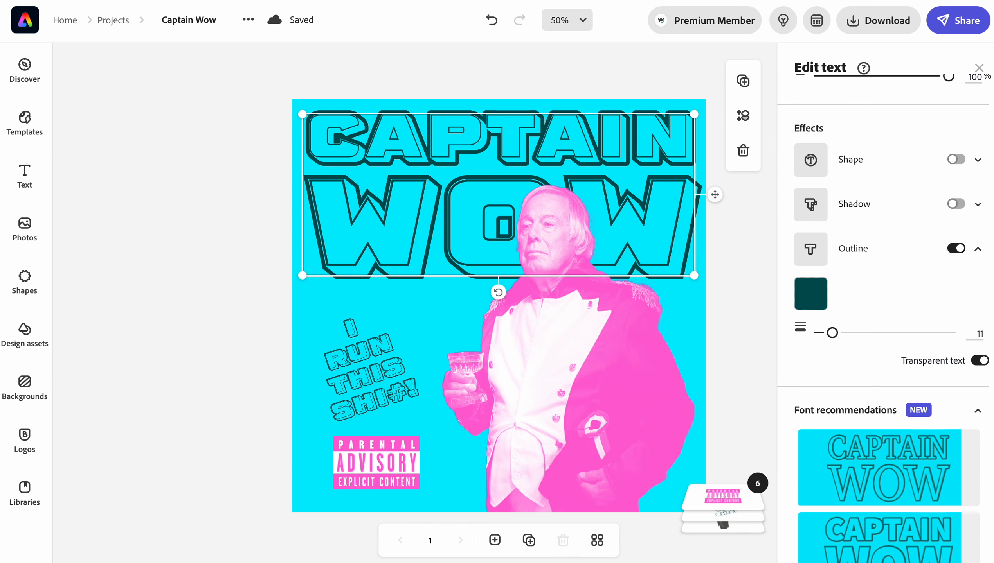
left_click(269, 397)
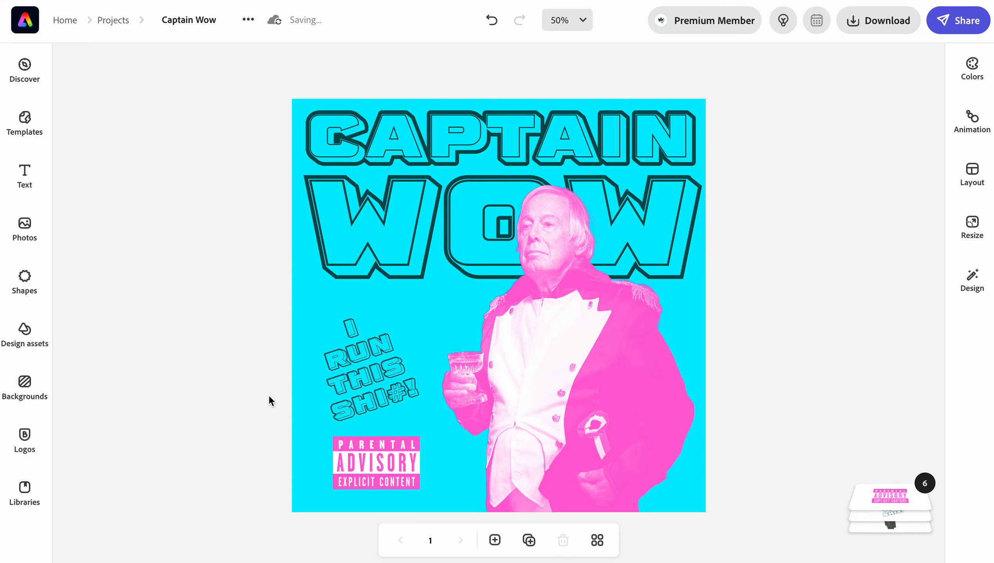
Insert the round GB gorilla logo from the Assets 1 library into the graphic
left_click(24, 493)
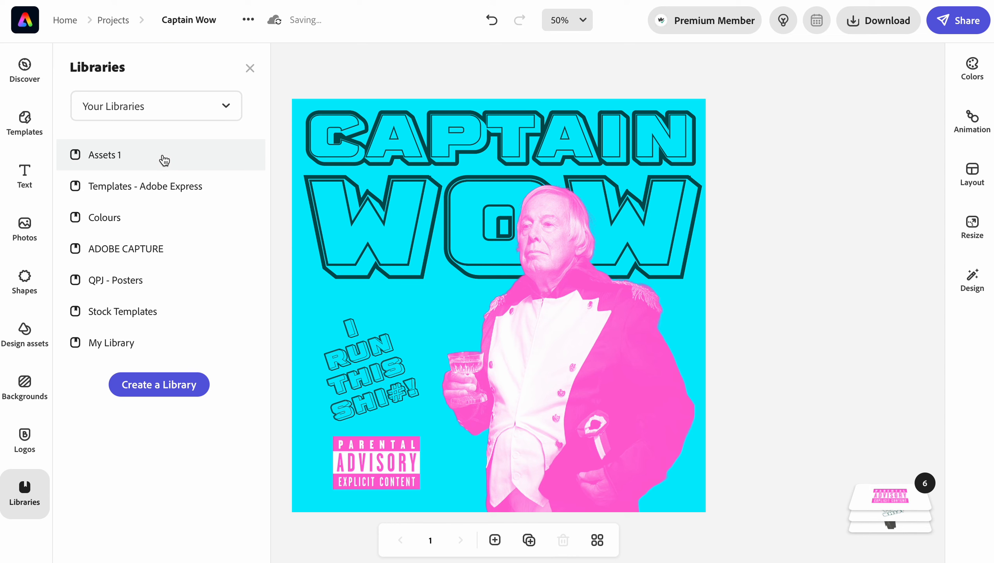
left_click(163, 156)
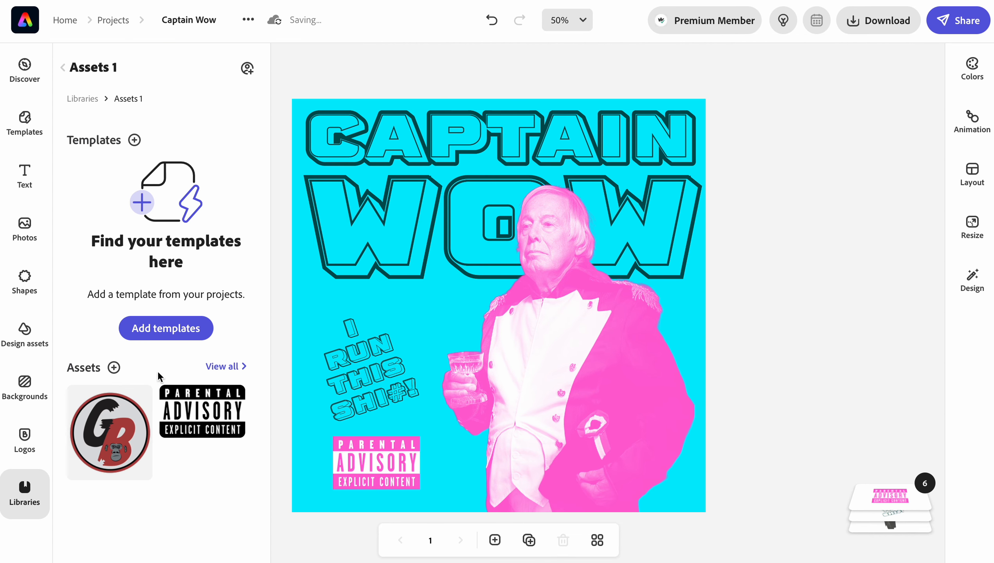
left_click(132, 454)
left_click(489, 362)
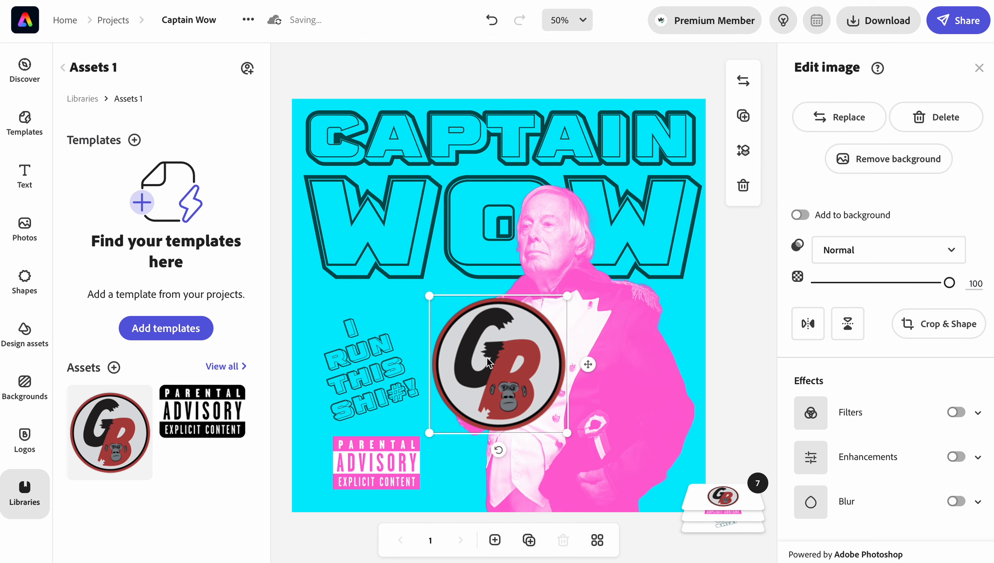
Tilt the GB logo slightly clockwise, shrink it to a small badge and place it in the graphic's lower-right corner
left_click_drag(498, 450, 493, 451)
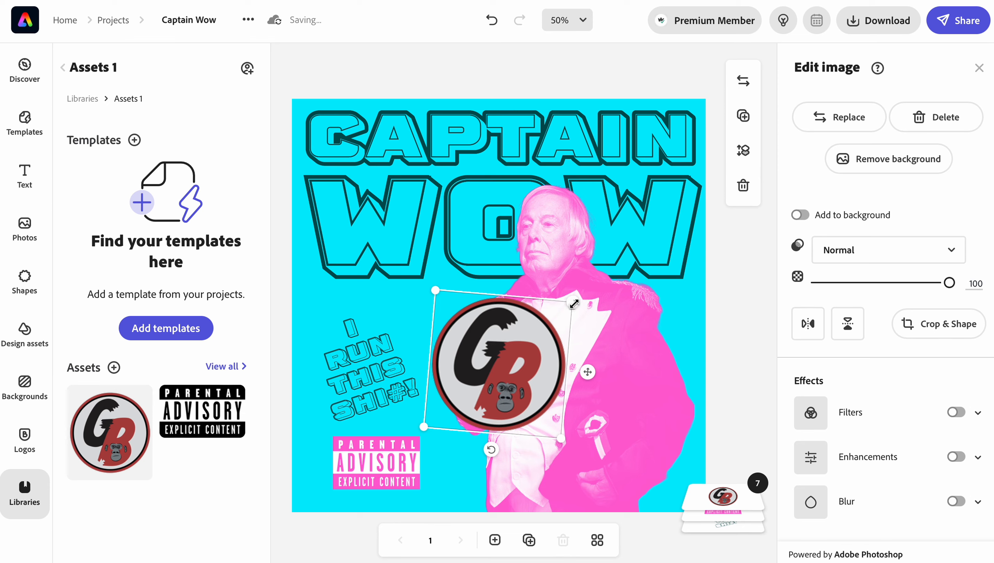
left_click_drag(573, 303, 707, 480)
left_click(723, 440)
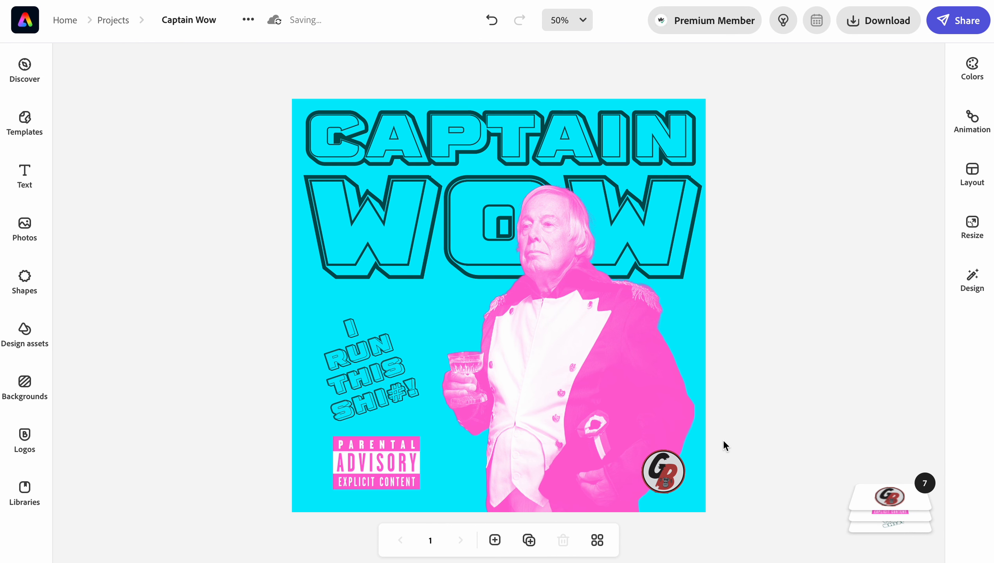
left_click(667, 472)
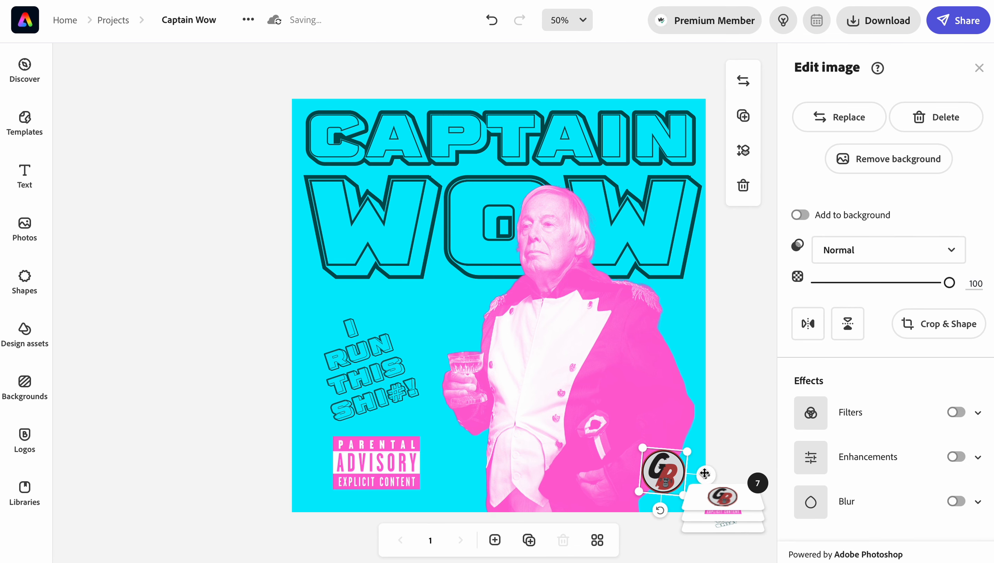
mouse_move(704, 470)
left_mouse_down()
mouse_move(496, 470)
mouse_move(711, 470)
left_mouse_up()
left_click(737, 407)
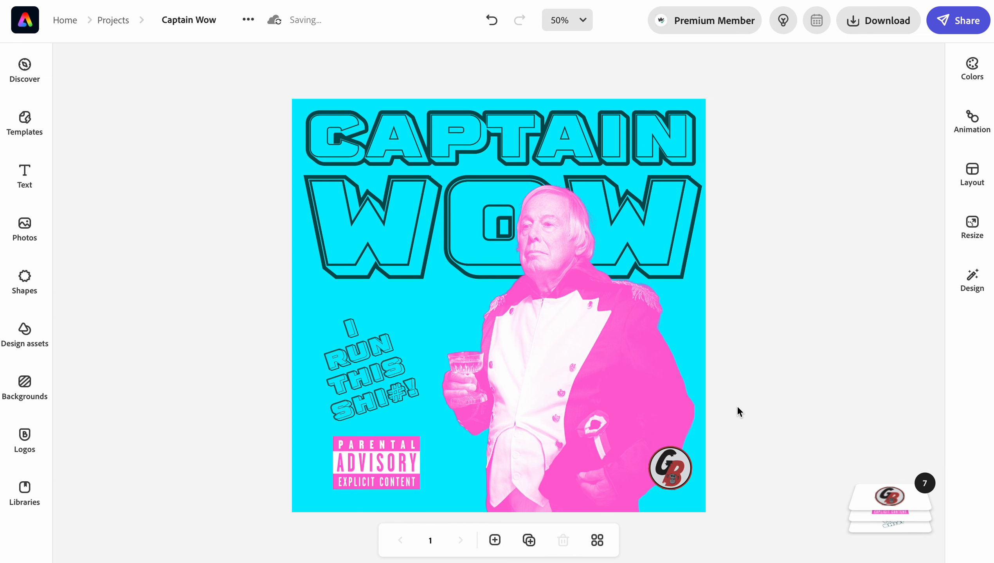